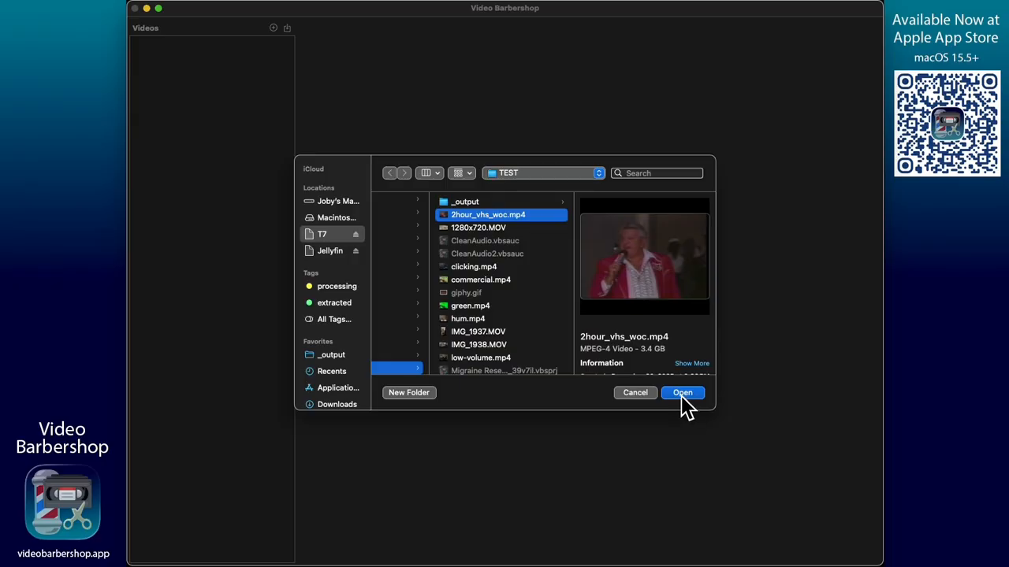
Import the video 2hour_vhs_woc.mp4 and compare the regular and advanced video clipping controls, ending on the advanced ones.
left_click(682, 393)
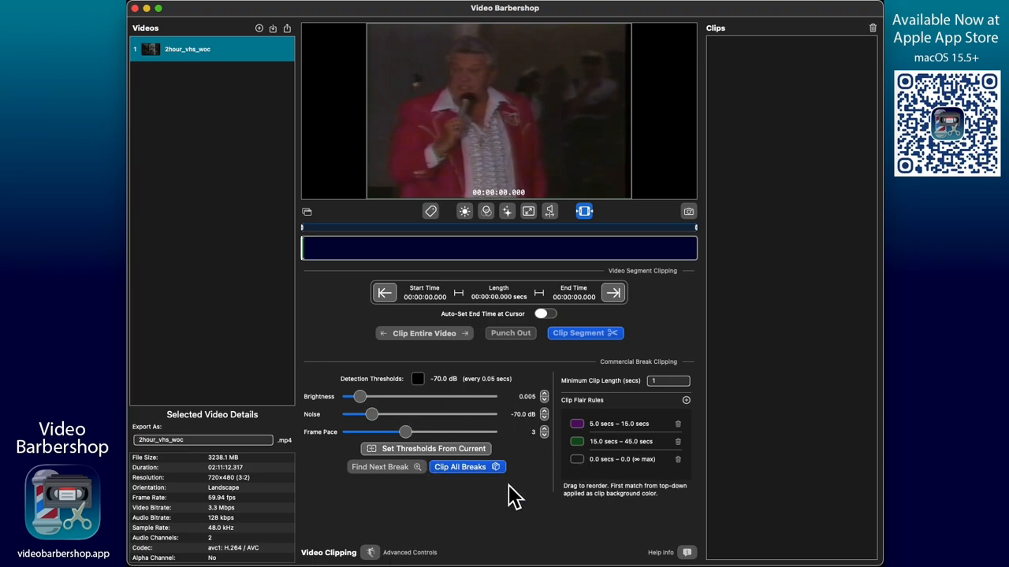
left_click(370, 552)
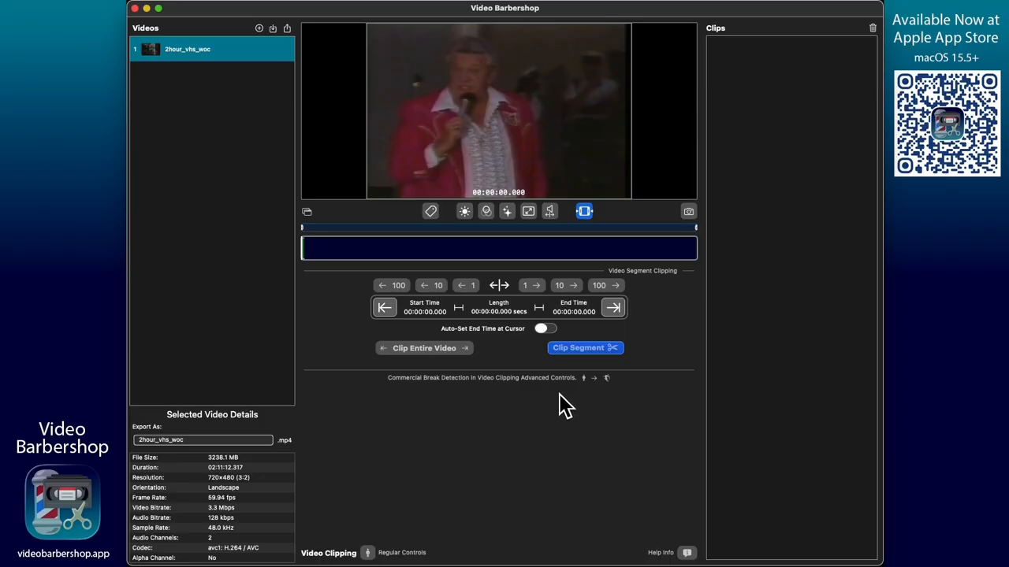
left_click(367, 553)
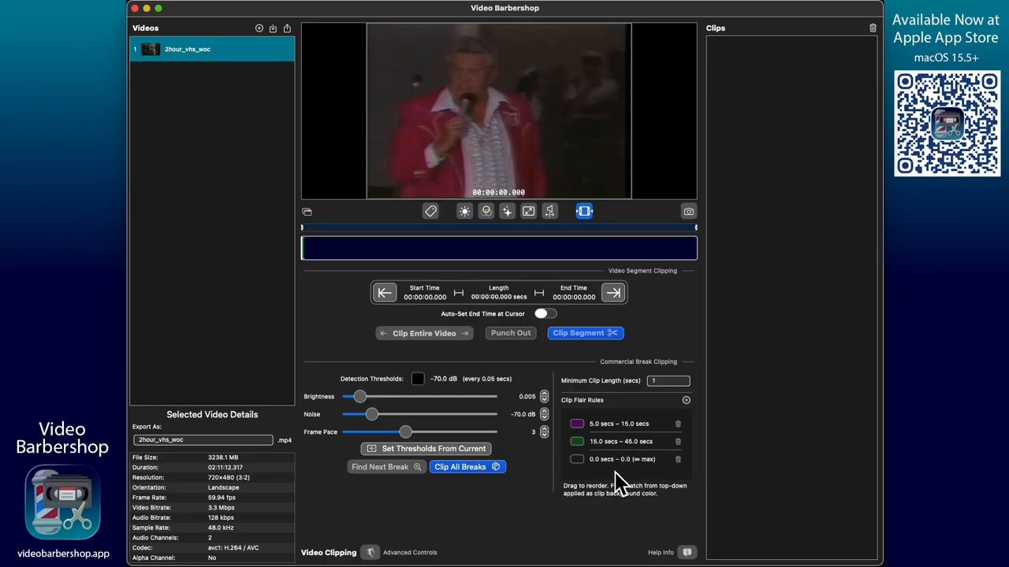
left_click(686, 400)
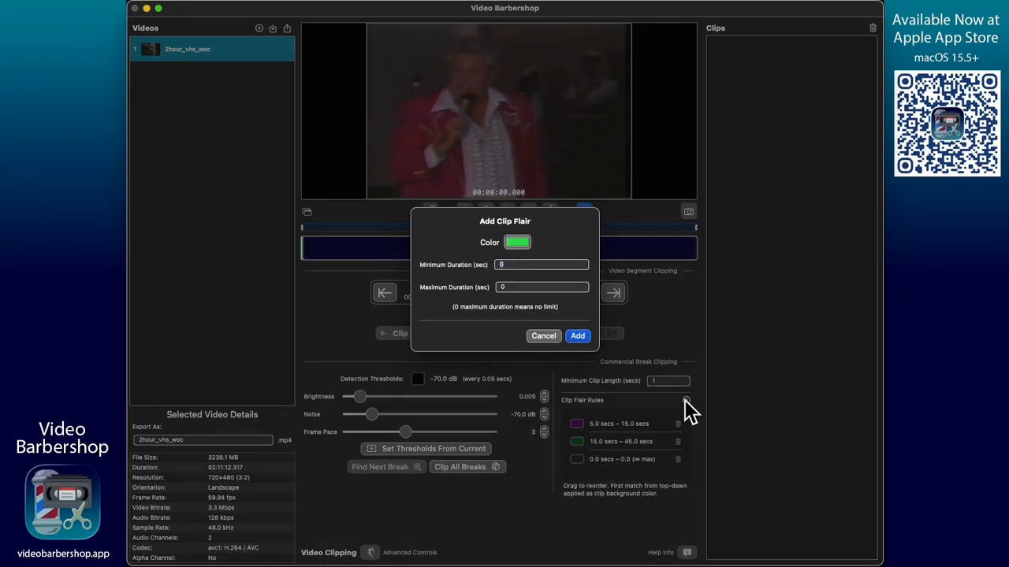
left_click(514, 247)
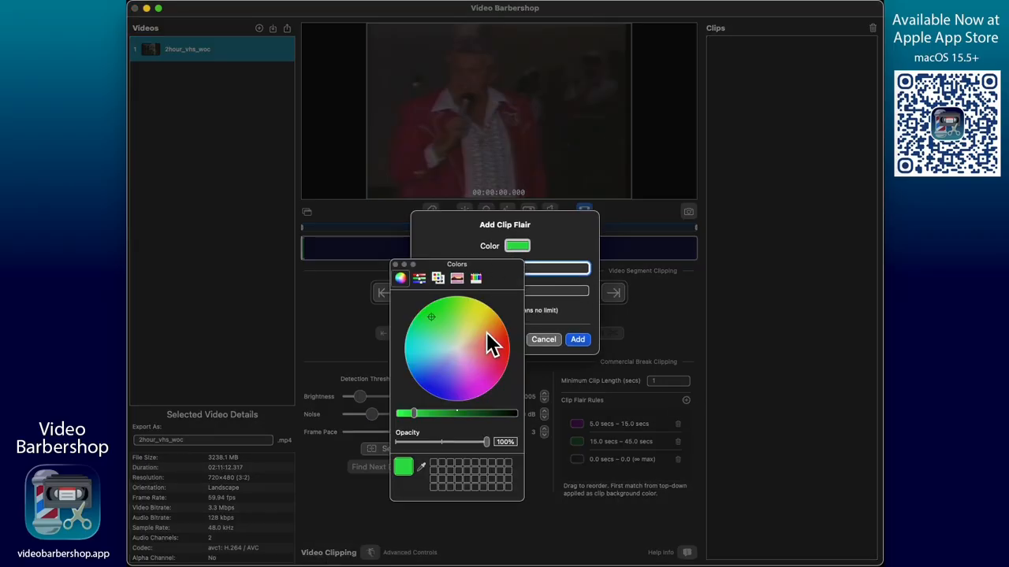
left_click_drag(454, 415, 484, 419)
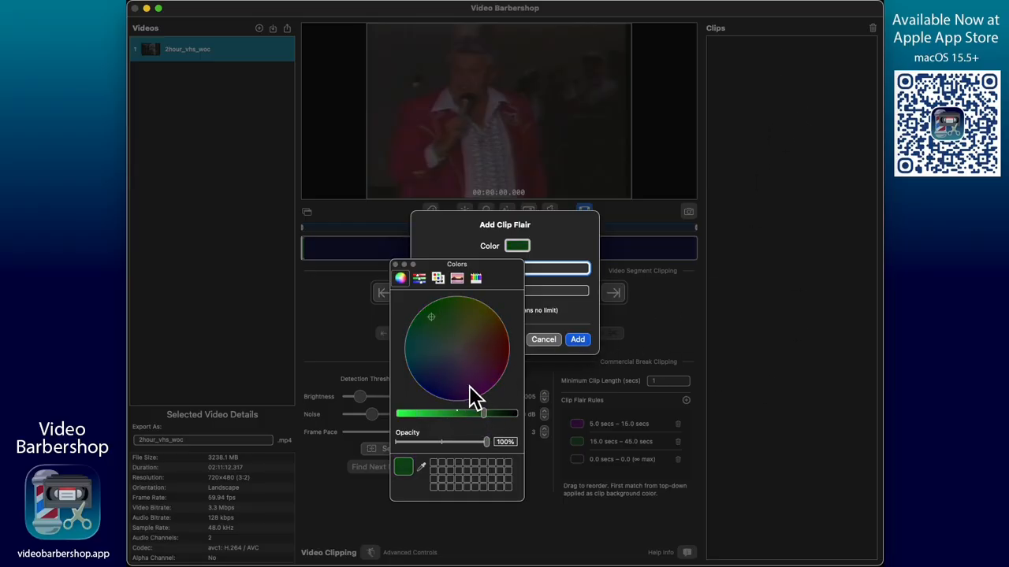
left_click(400, 416)
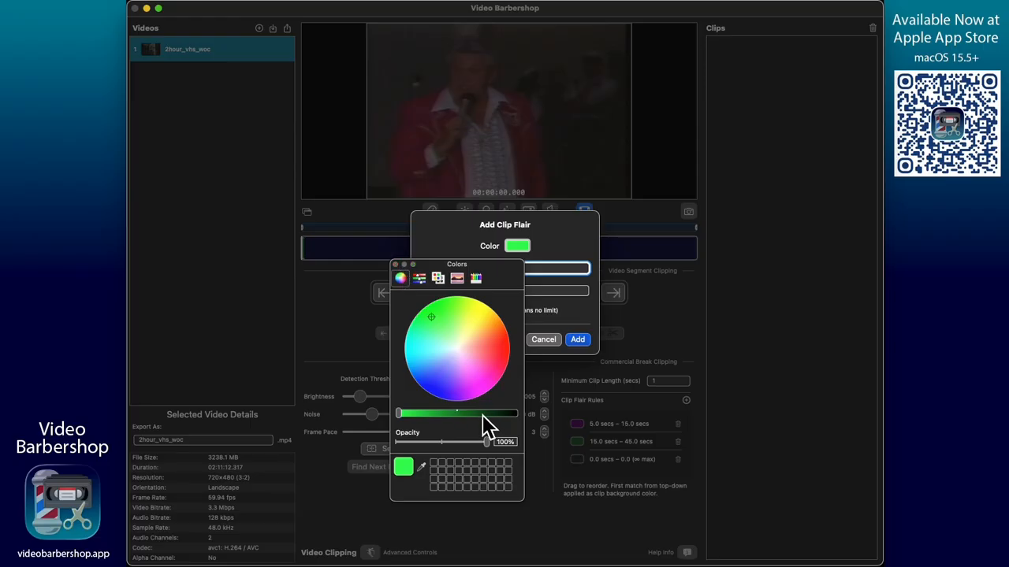
left_click(396, 266)
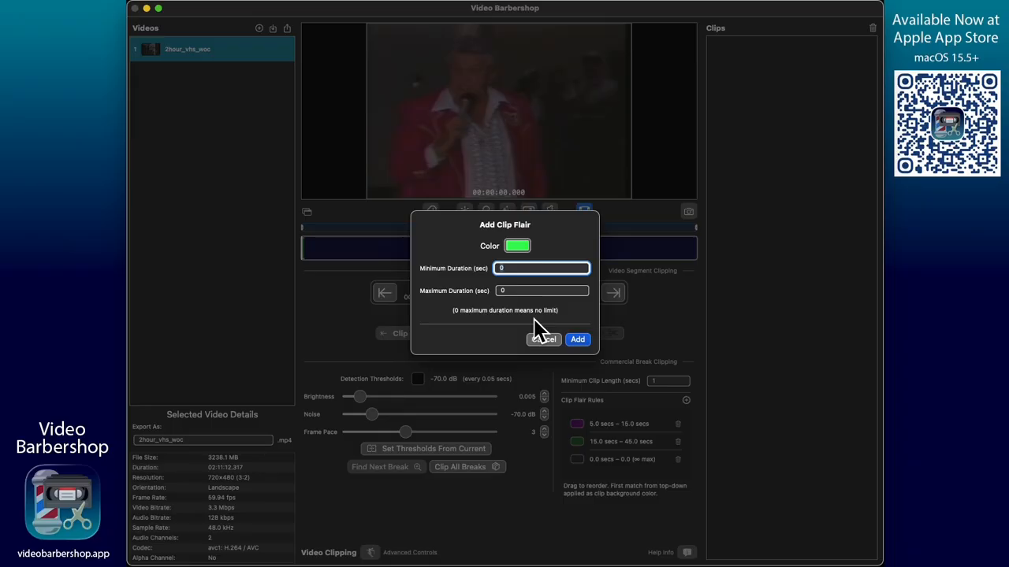
left_click(547, 342)
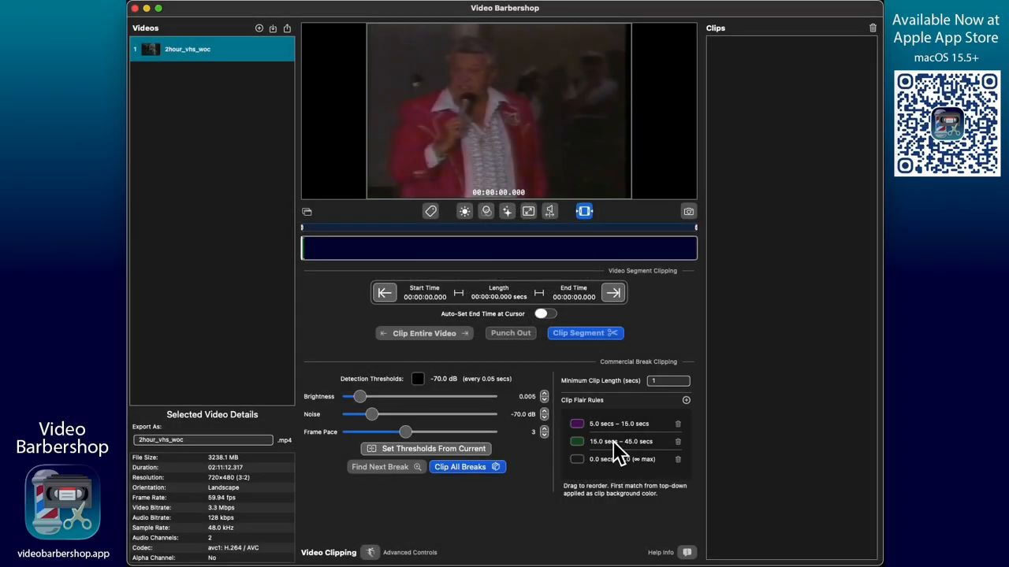
Try reordering the clip flair rules, and put them back in the order 5–15, 15–45 and 0–0 seconds.
left_click_drag(620, 446, 622, 467)
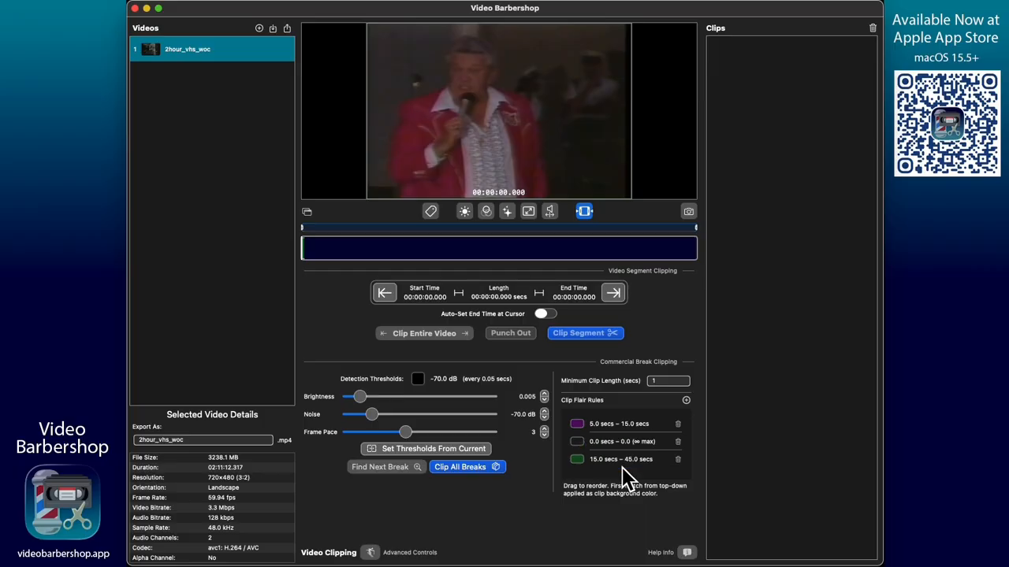
left_click_drag(618, 426, 635, 460)
left_click_drag(617, 443, 612, 420)
left_click_drag(616, 462, 614, 420)
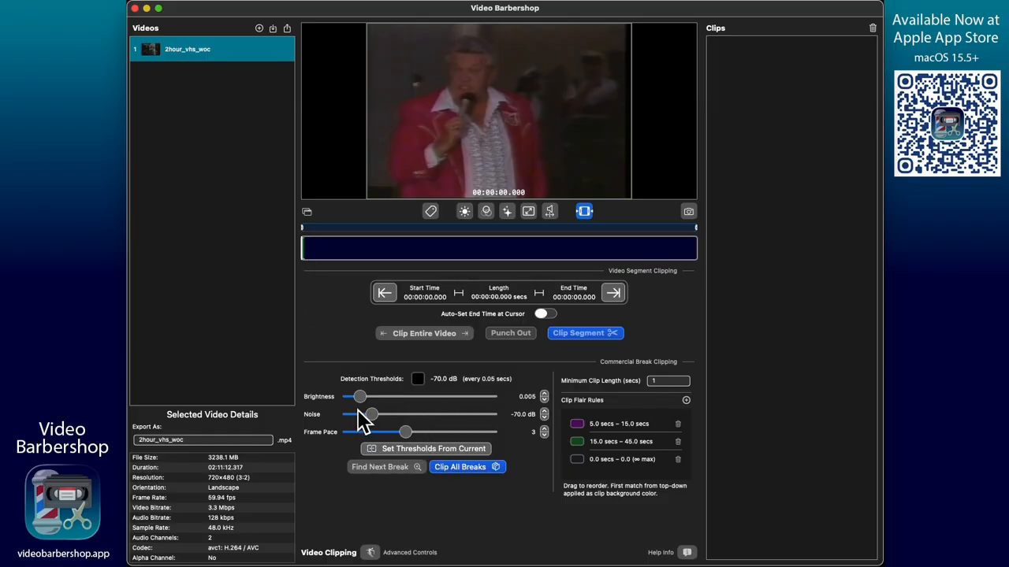
Try a minimum clip length of 5 seconds for commercial break clipping.
left_click(666, 380)
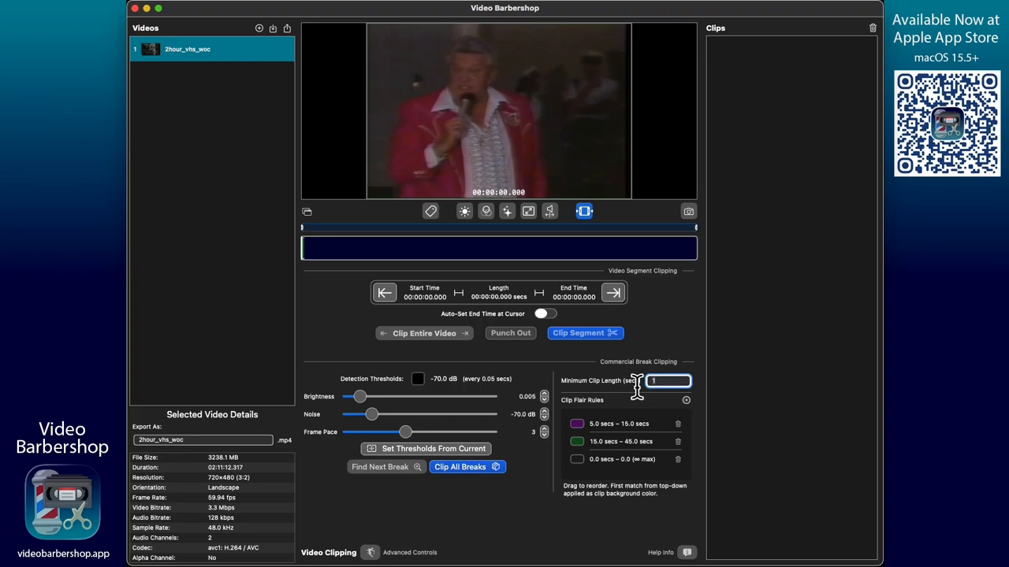
type("5")
Move the playhead to the black frame at 00:02:11.568 and set the detection thresholds from that frame.
left_click(310, 253)
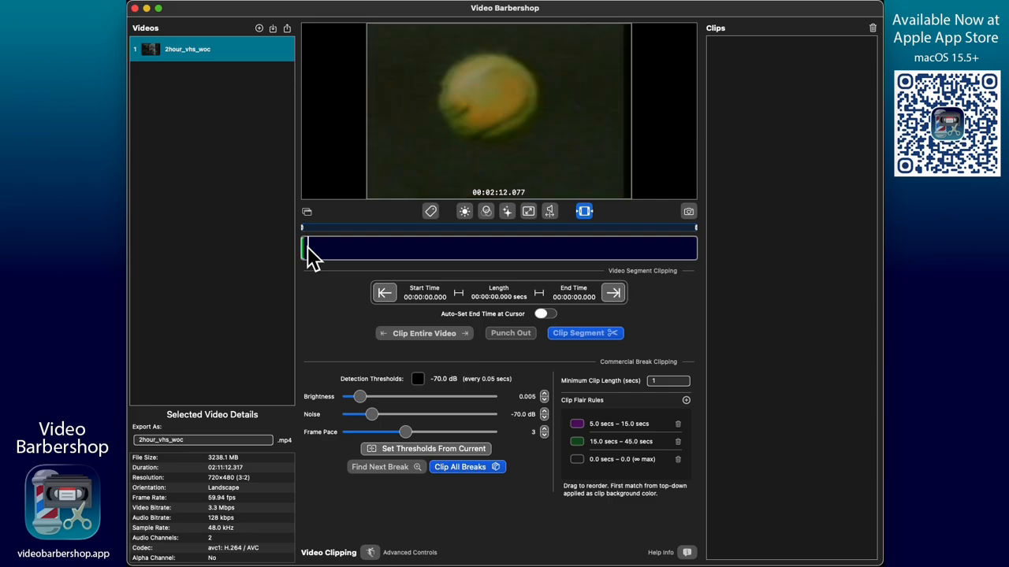
scroll(307, 249, "up", 2)
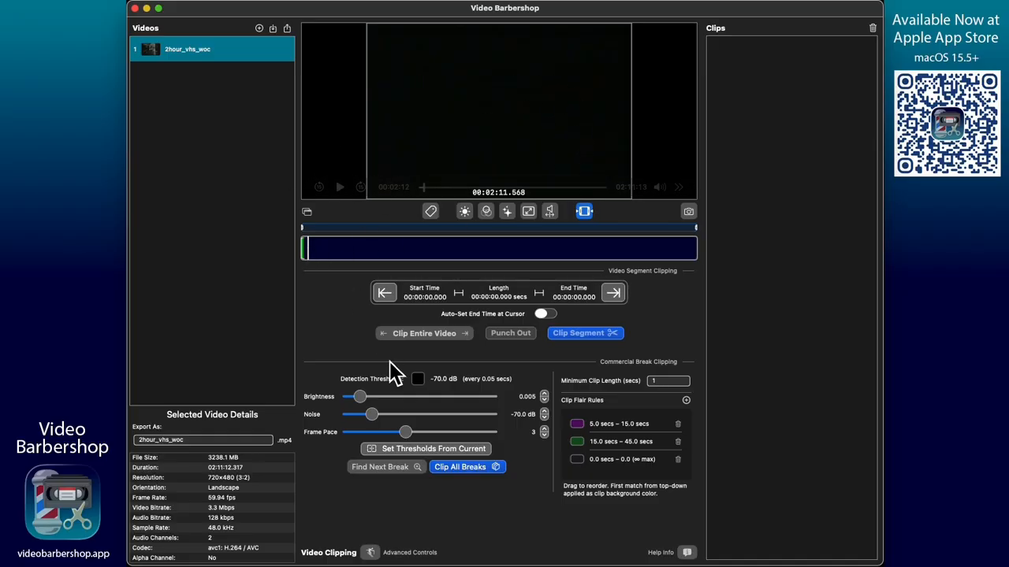
left_click(412, 449)
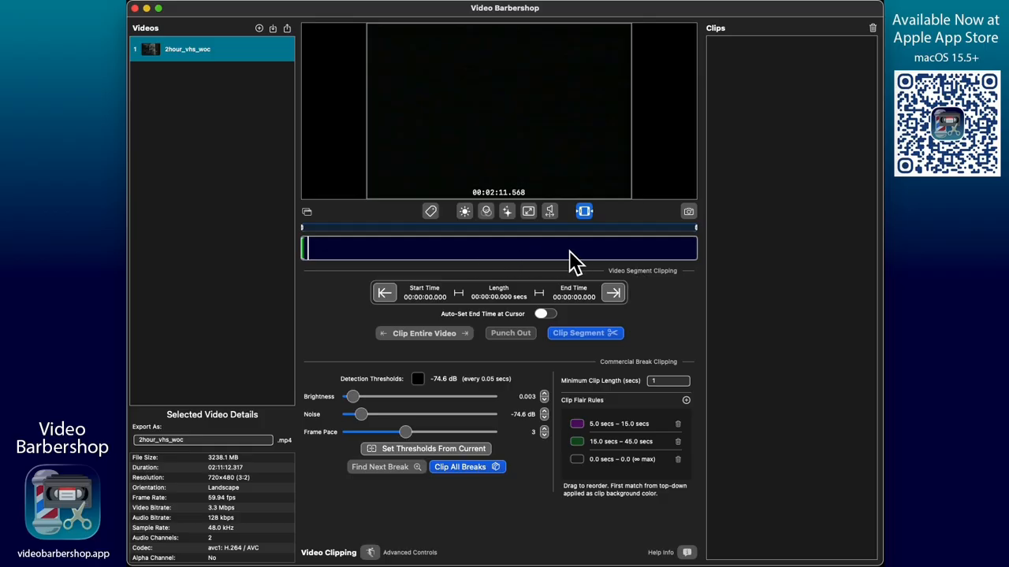
Go to the black gap near 01:35:27 and repeatedly set the detection thresholds from the current frame, advancing to 01:35:27.754.
left_click_drag(572, 250, 591, 253)
left_click(418, 450)
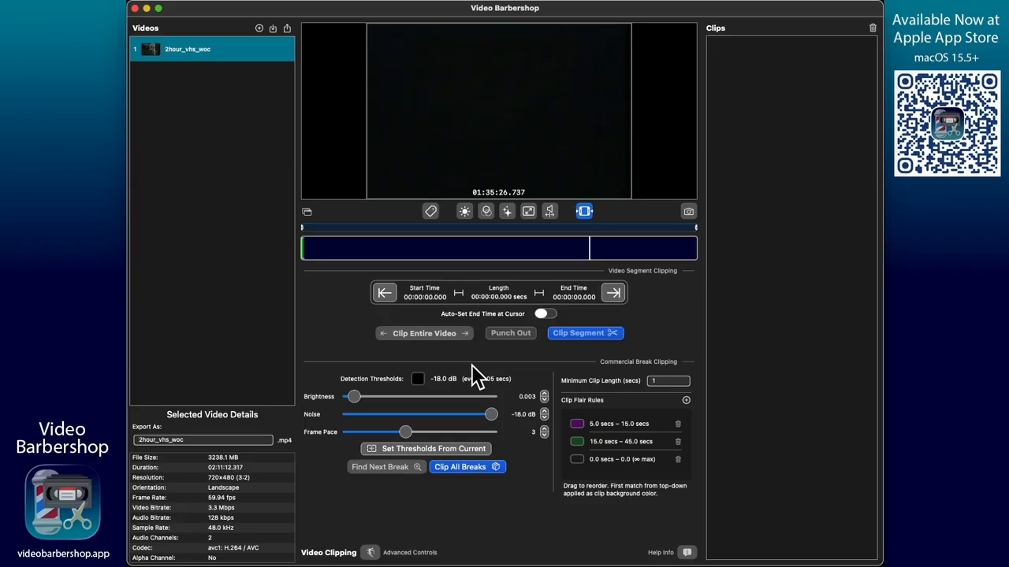
mouse_move(532, 201)
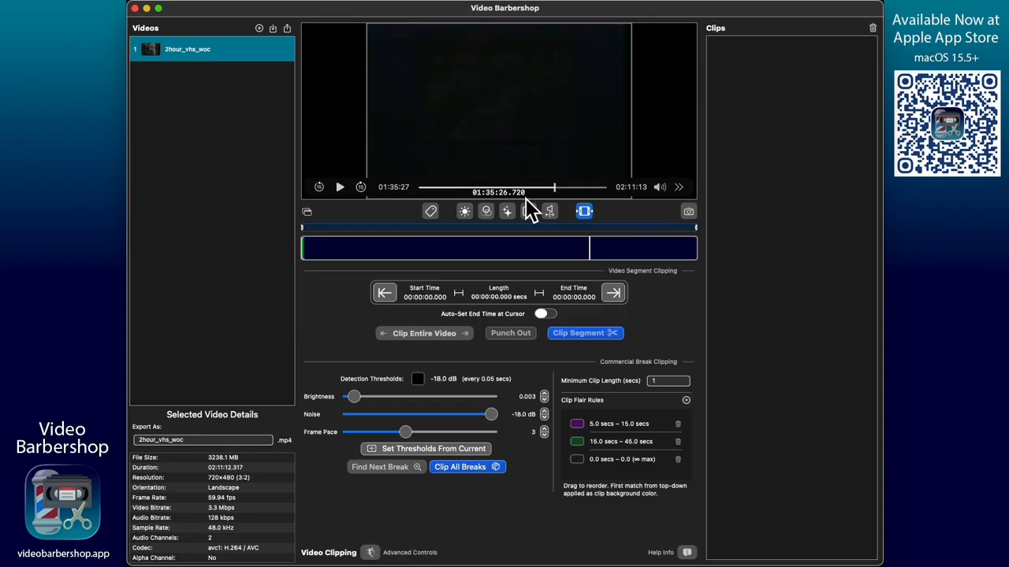
left_click(458, 450)
left_click(458, 451)
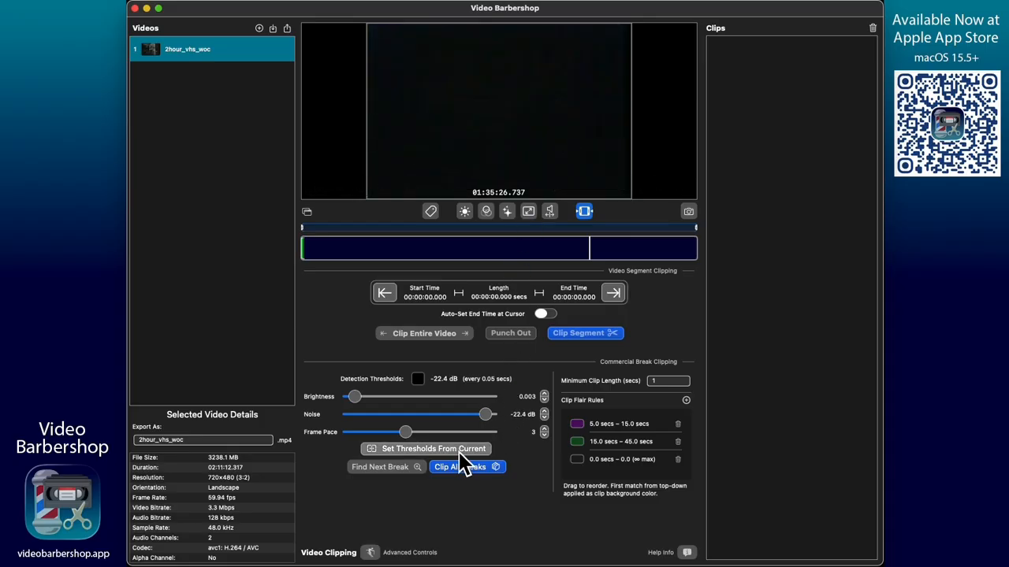
left_click(455, 448)
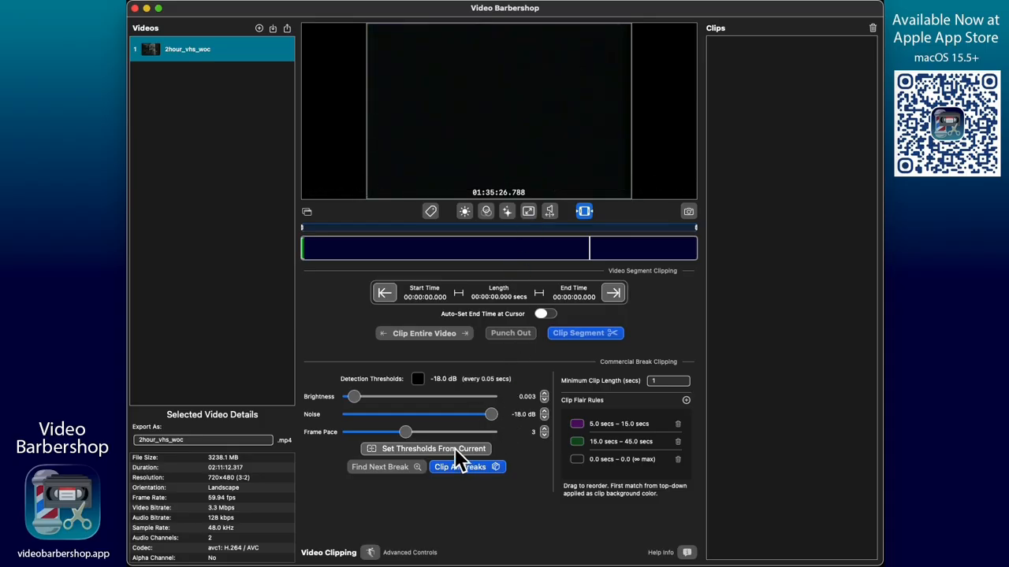
left_click(455, 449)
left_click(455, 449)
left_click(455, 448)
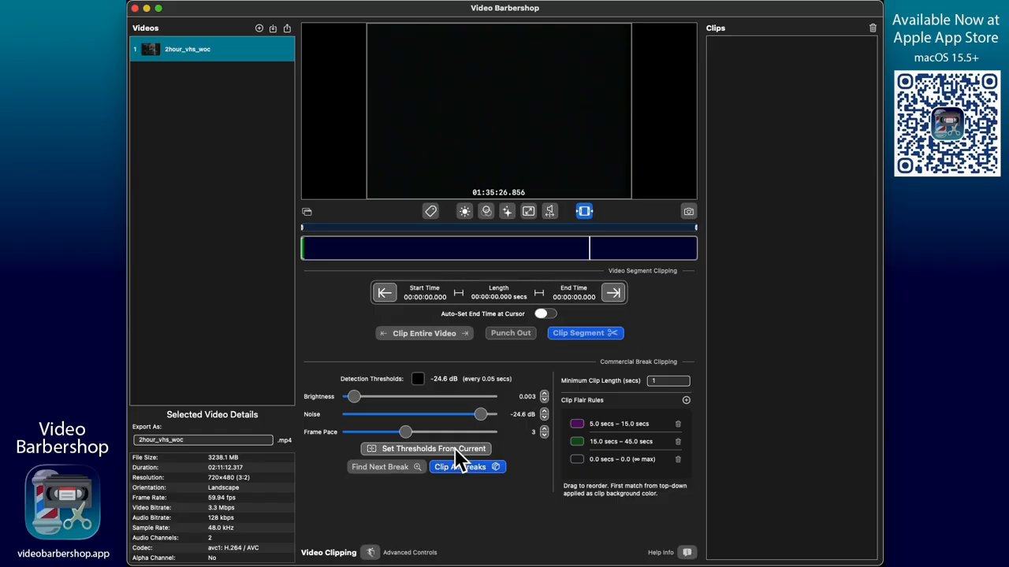
left_click(455, 448)
left_click(455, 448)
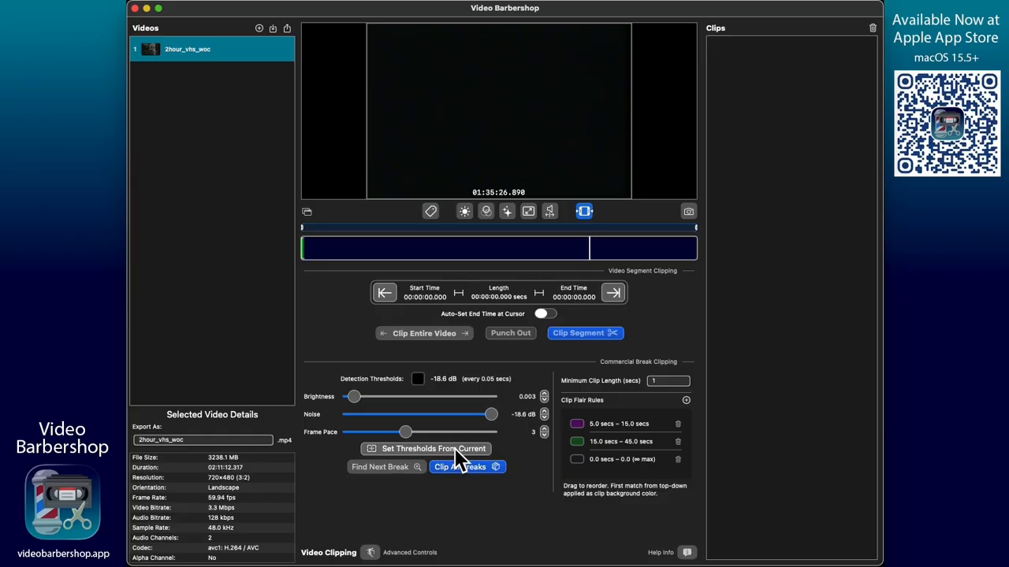
left_click(455, 449)
left_click(455, 448)
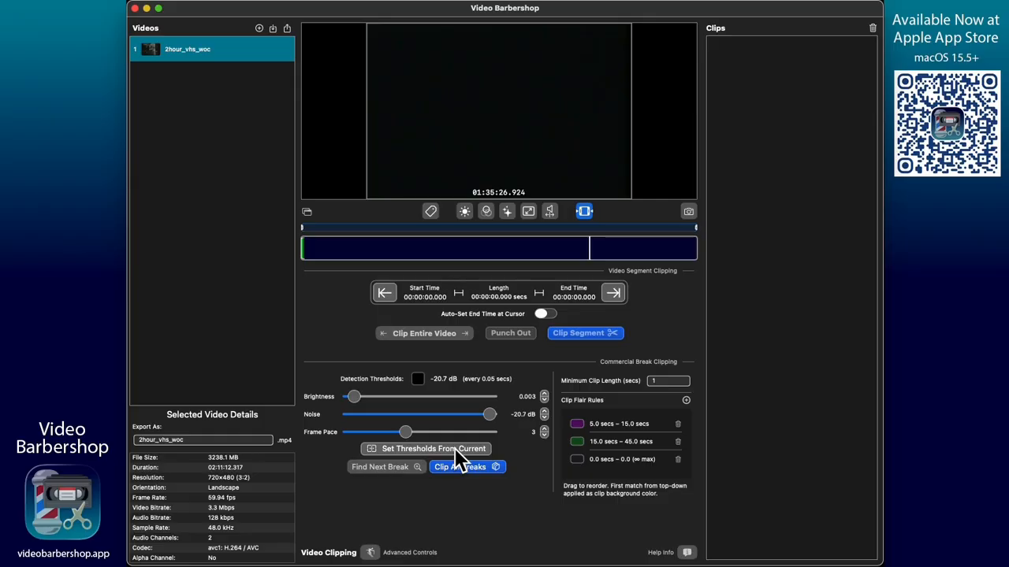
left_click(455, 448)
left_click(455, 448)
left_click(455, 448)
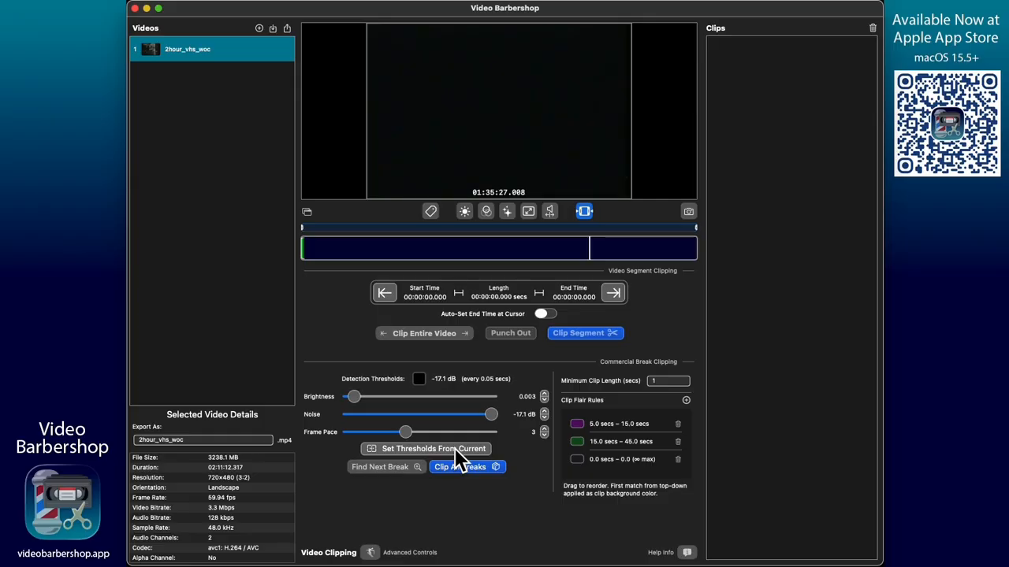
left_click(455, 449)
left_click(455, 448)
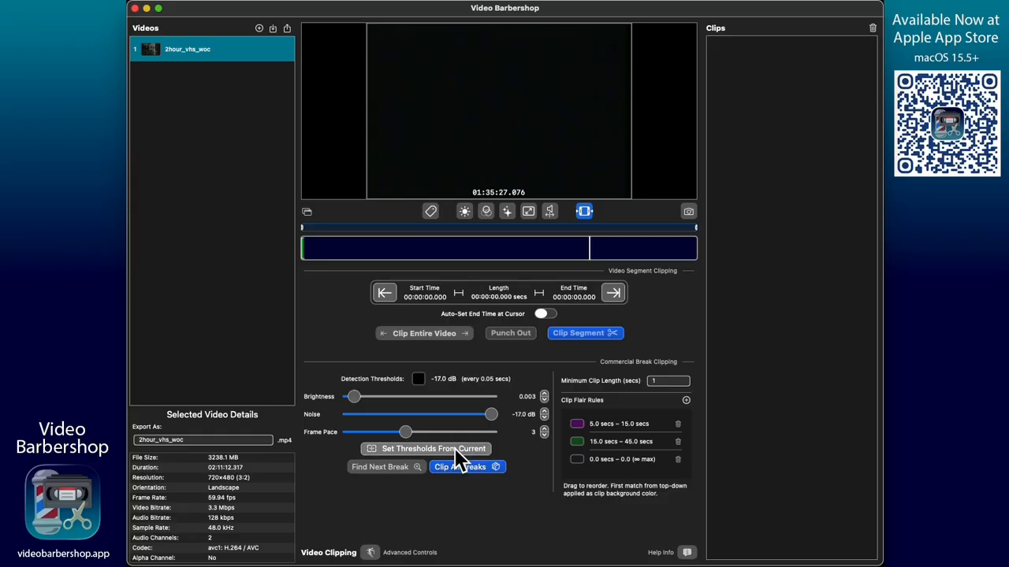
left_click(455, 449)
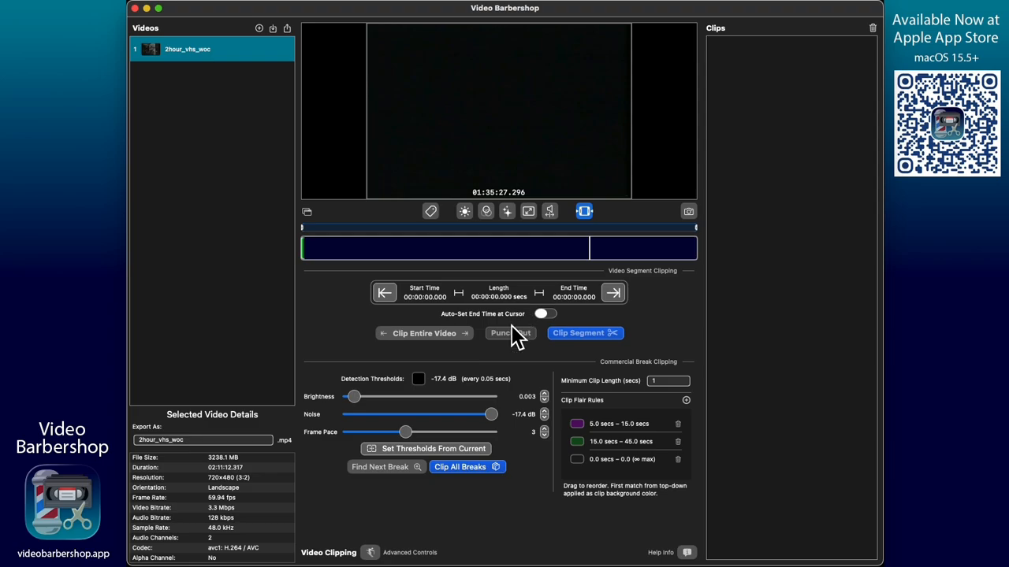
left_click(476, 451)
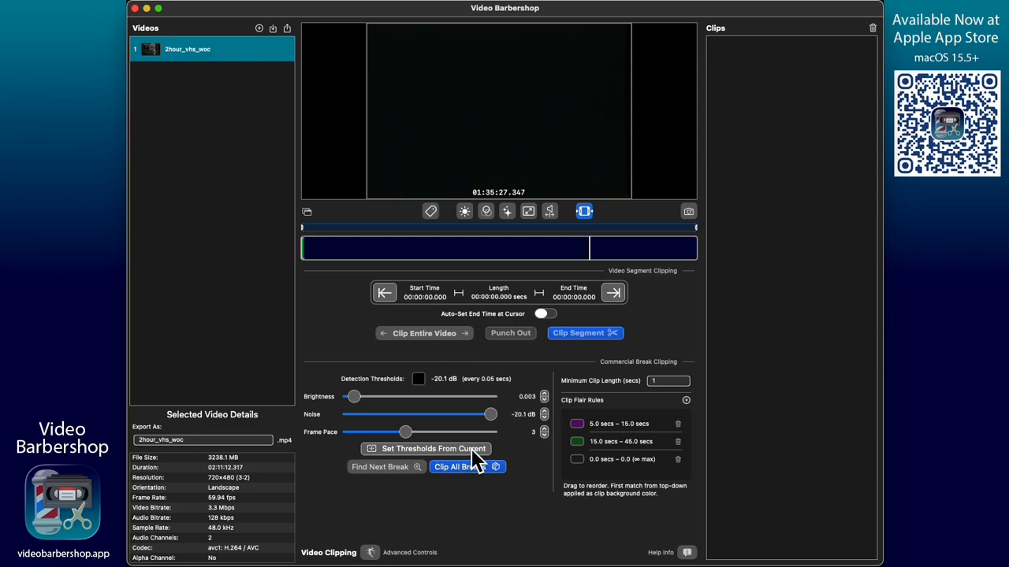
left_click(471, 448)
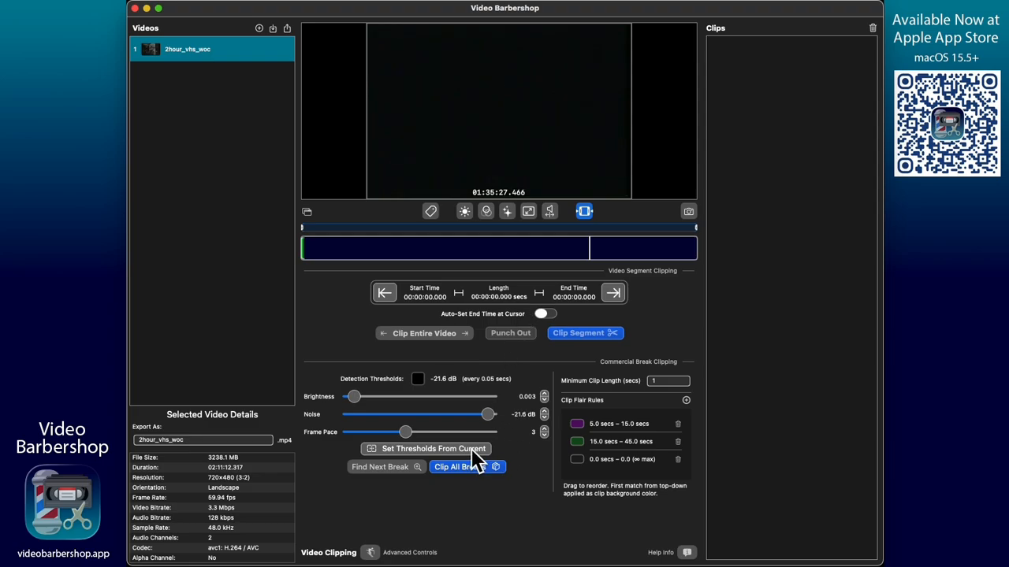
left_click(472, 448)
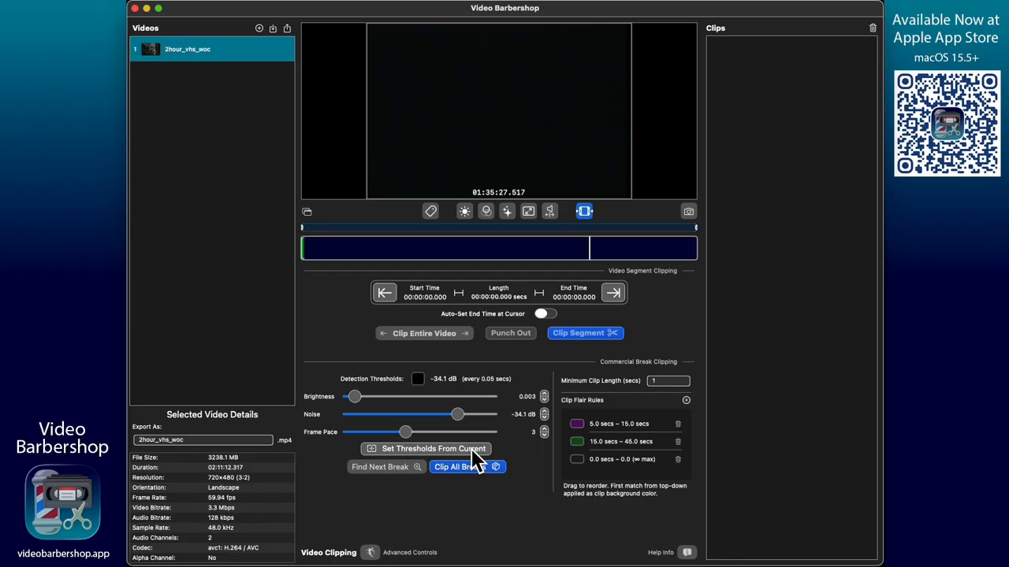
left_click(472, 448)
left_click(472, 449)
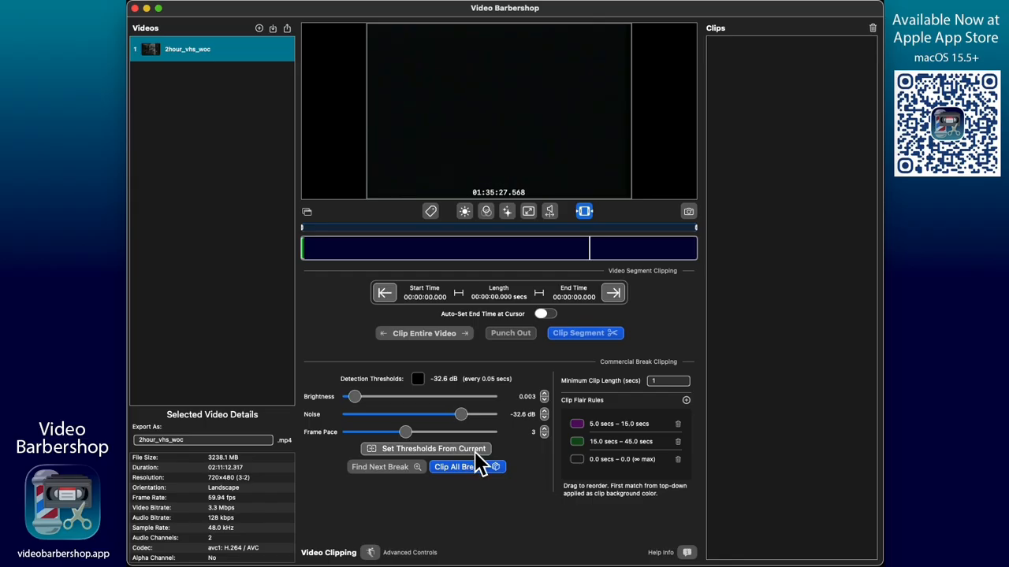
left_click(471, 448)
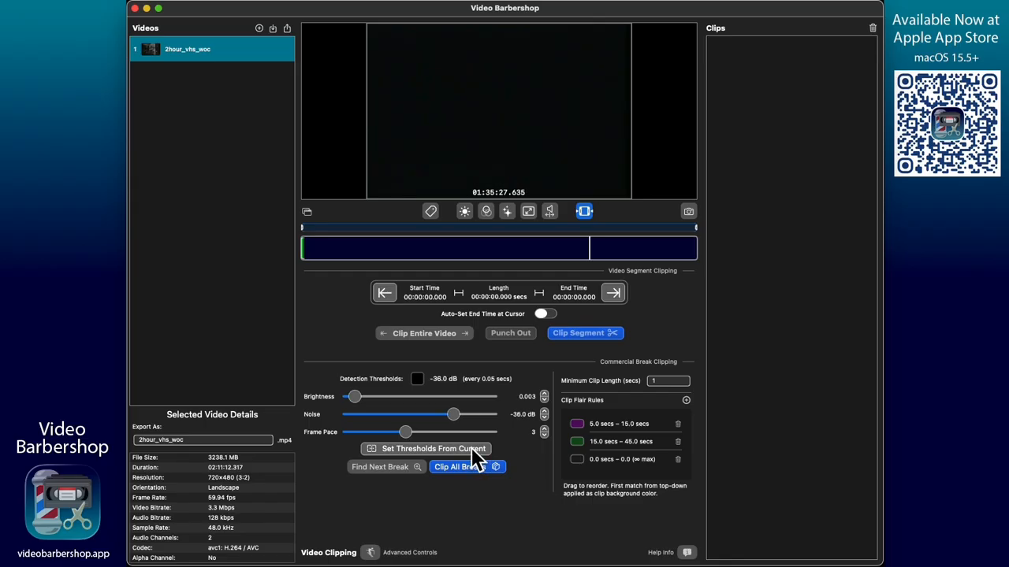
left_click(472, 448)
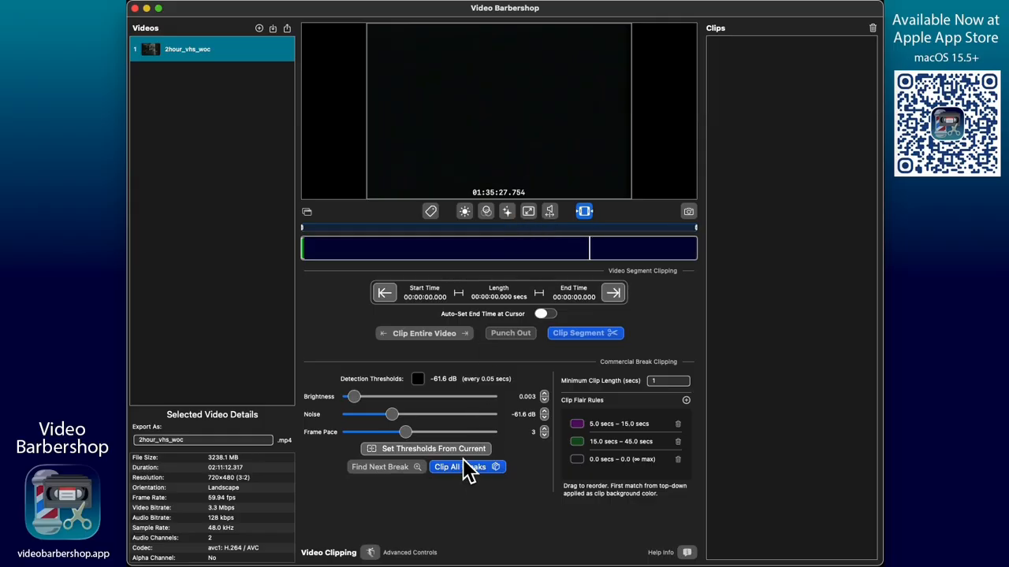
left_click(459, 450)
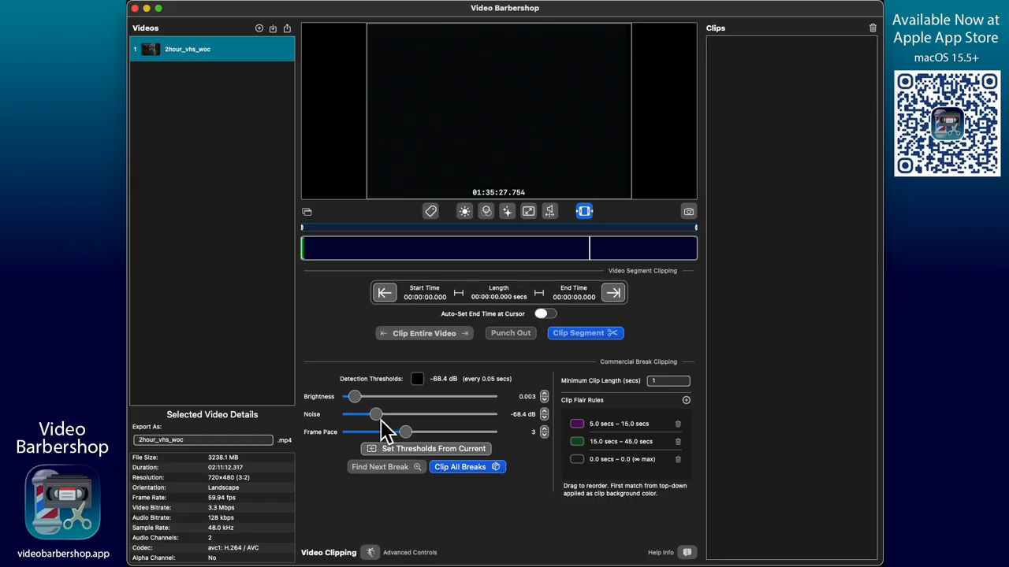
Set the brightness threshold to 0.005 and clip all commercial breaks in the video, stopping the scan partway.
left_click(547, 395)
left_click(473, 469)
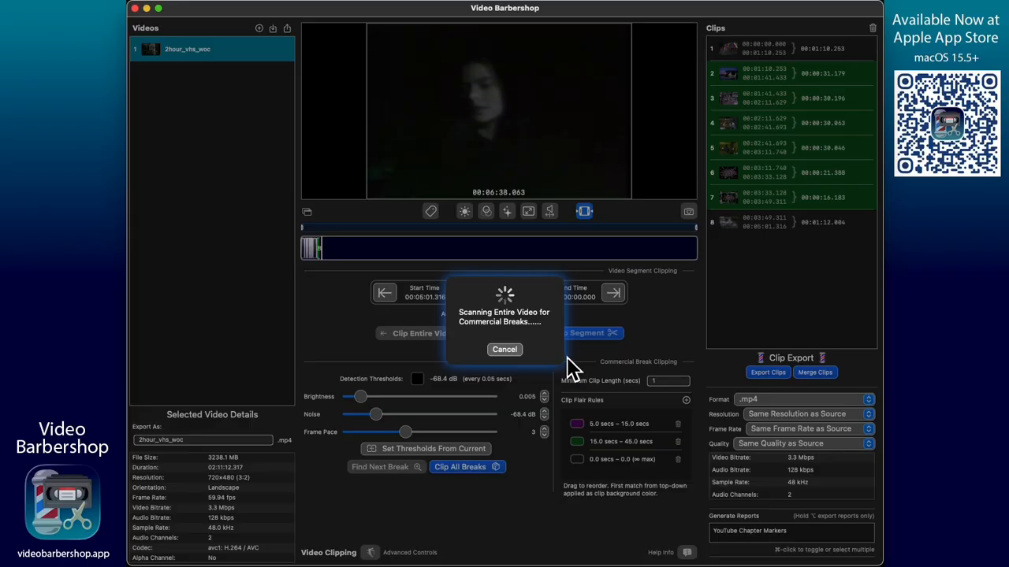
left_click(505, 352)
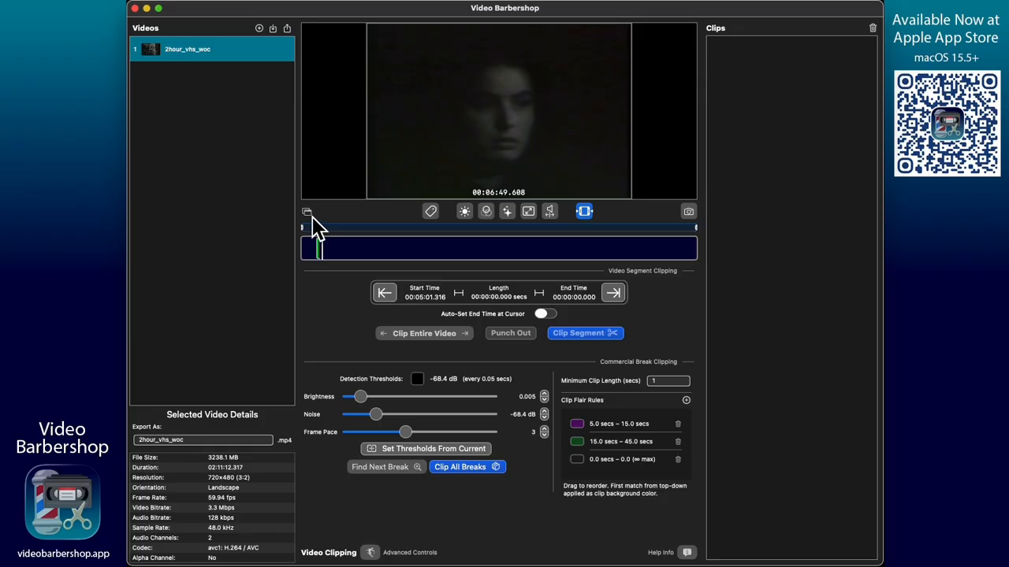
Detach the video preview player into its own separate window.
mouse_move(499, 175)
left_click(307, 211)
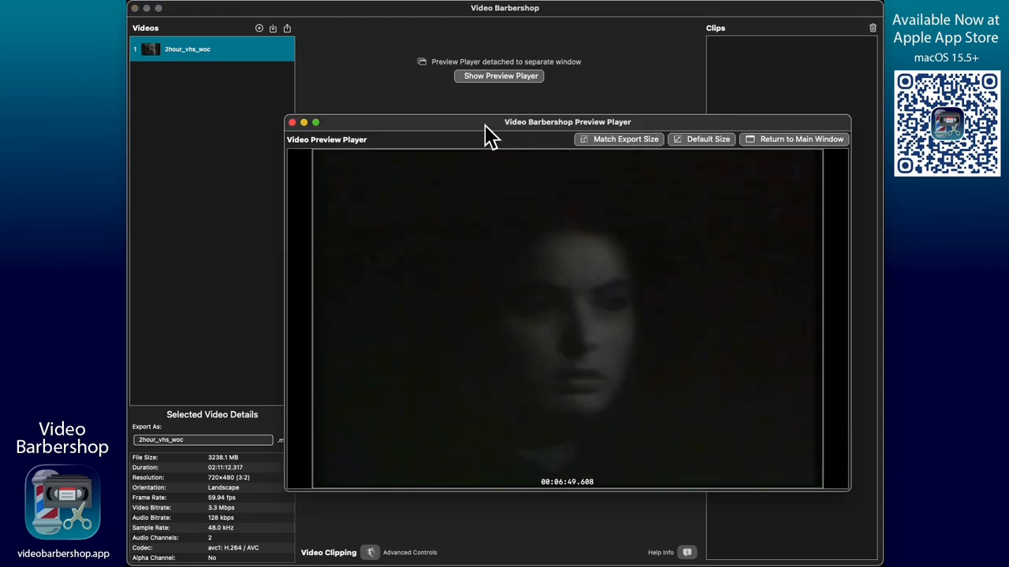
Move the detached preview window aside, bring the main window forward, and show the preview player again before returning to the main window.
left_click_drag(485, 125, 706, 205)
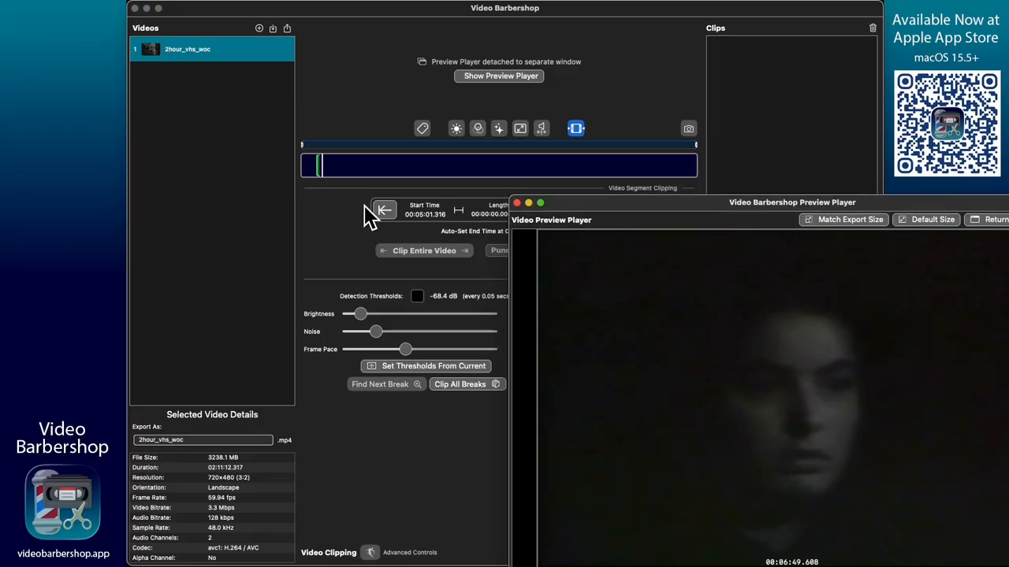
left_click(431, 485)
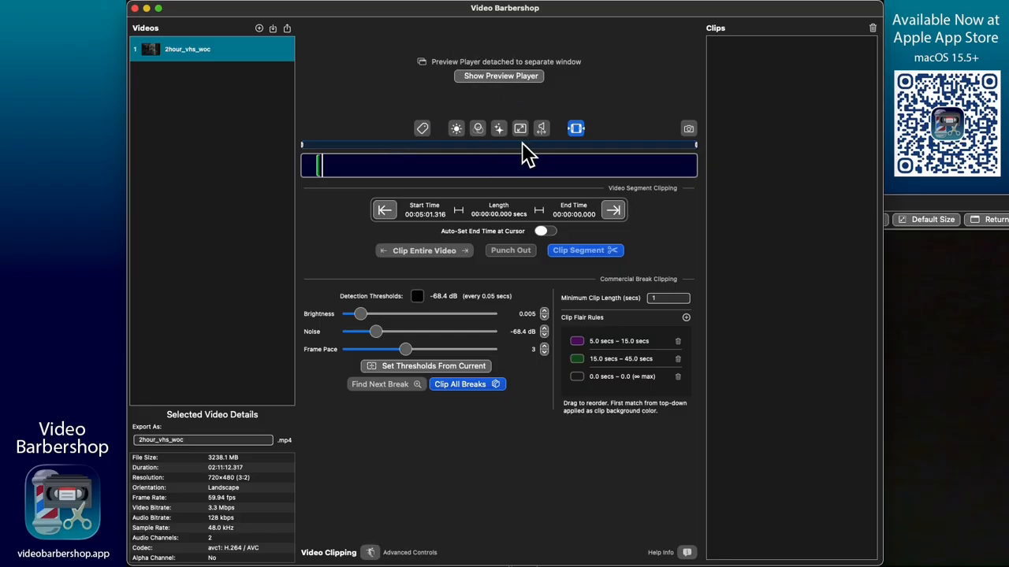
left_click(497, 77)
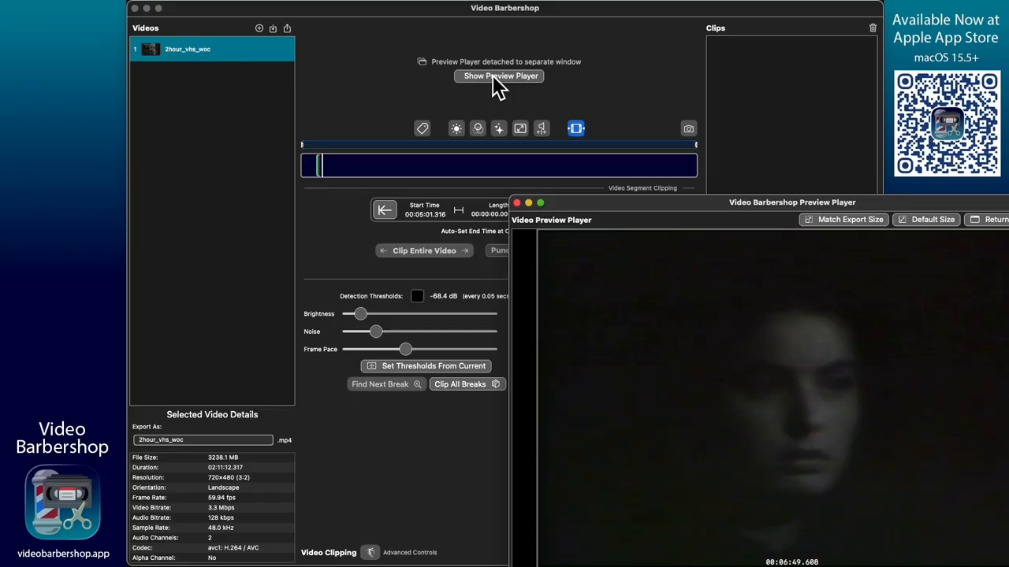
left_click(410, 475)
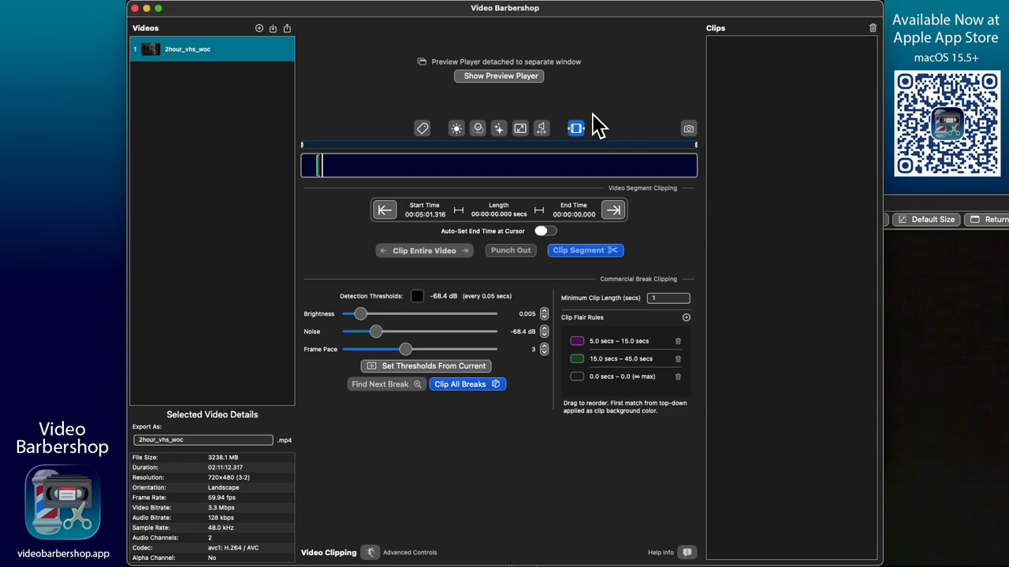
Bring the preview player window back over the main window, match it to the export size, and reposition it.
left_click(927, 202)
left_click_drag(926, 202, 748, 88)
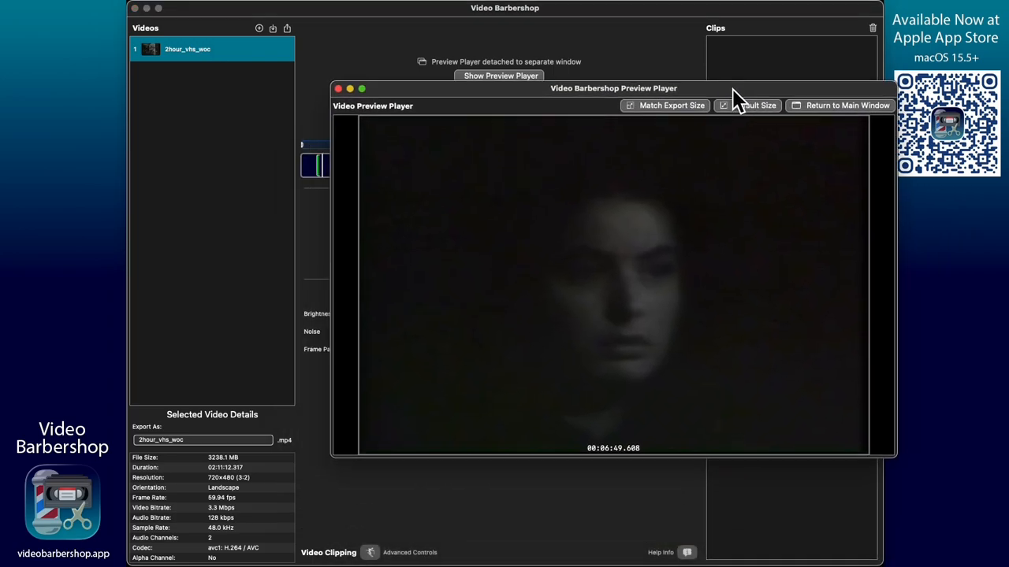
left_click(670, 110)
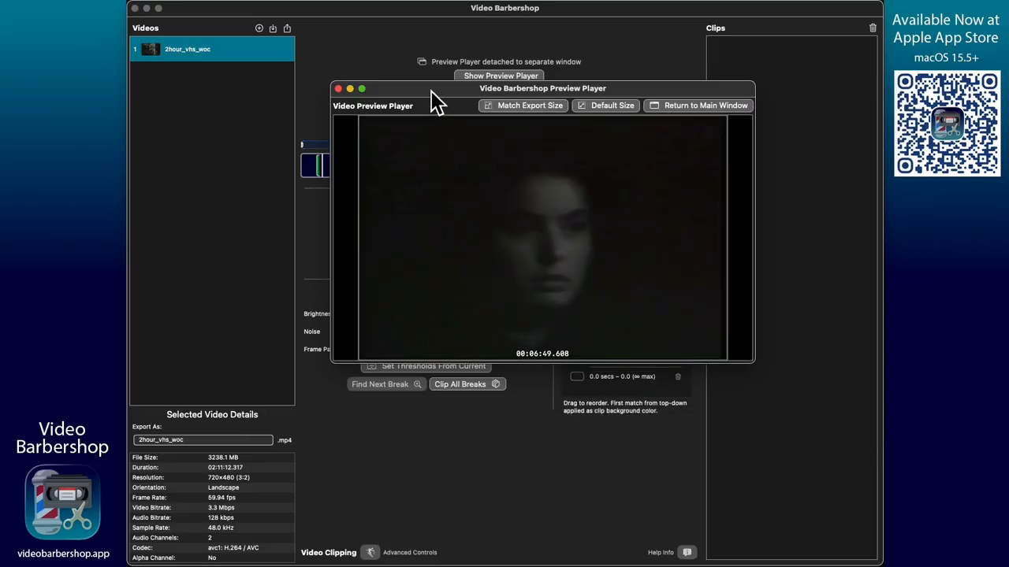
left_click_drag(431, 92, 518, 137)
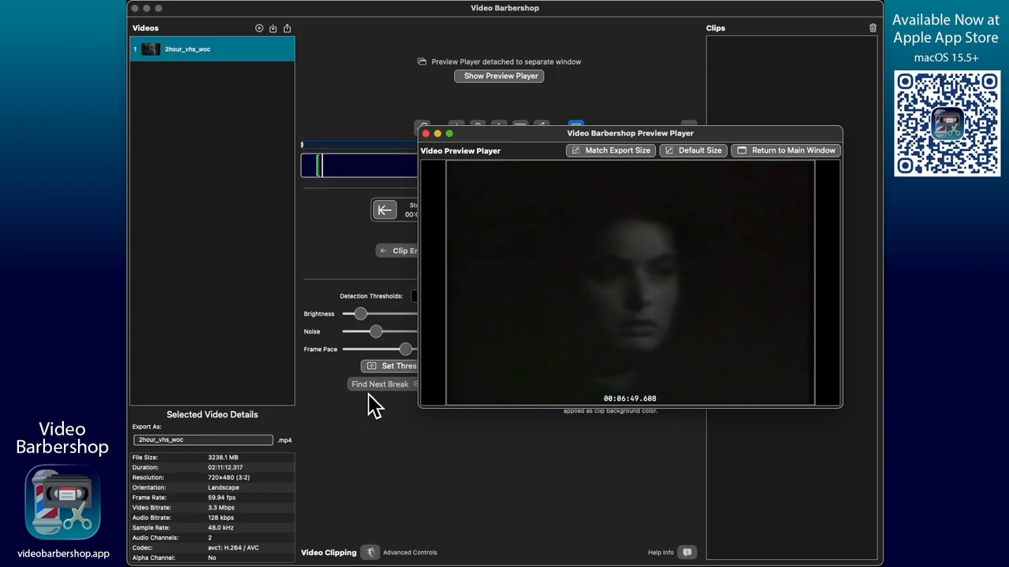
Switch the preview window to its default size and back to the export size, move it lower, and return to the main window.
mouse_move(497, 265)
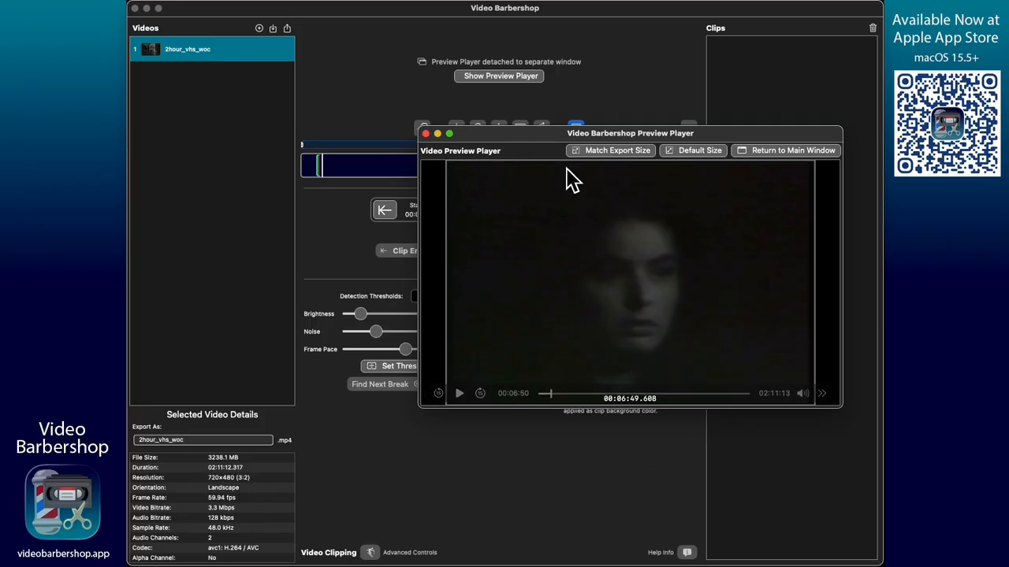
left_click(681, 151)
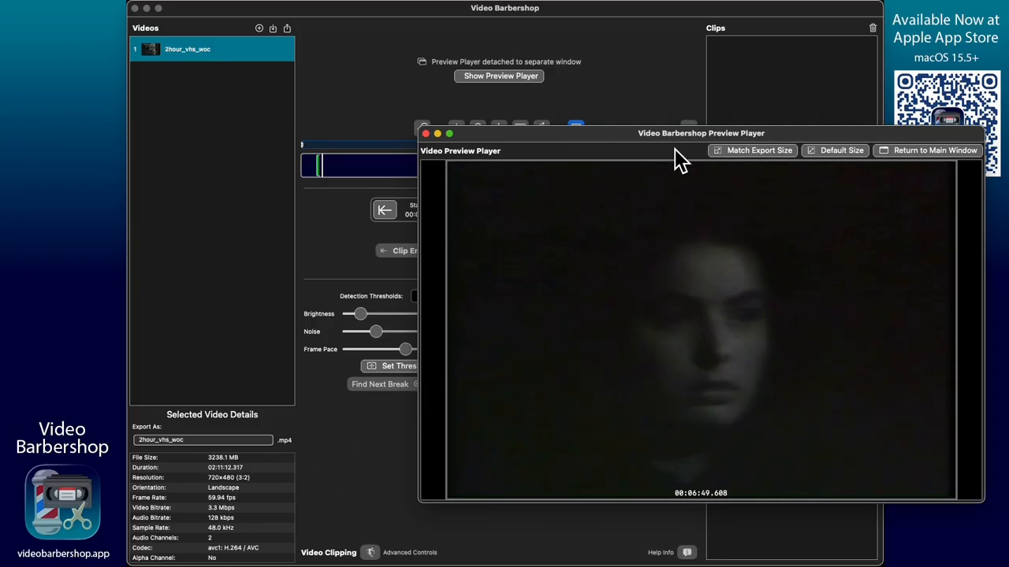
left_click_drag(618, 144, 528, 139)
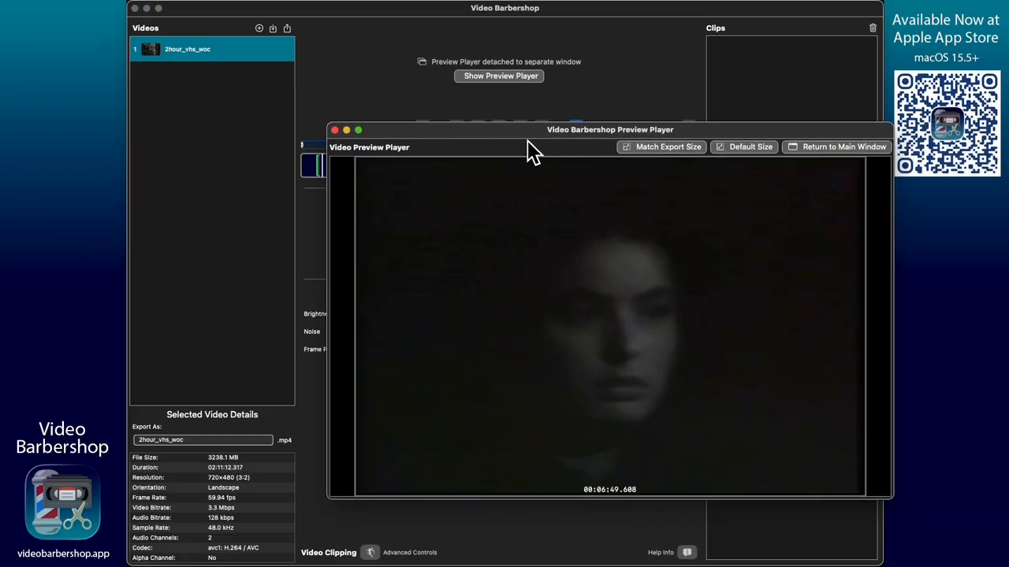
left_click(684, 149)
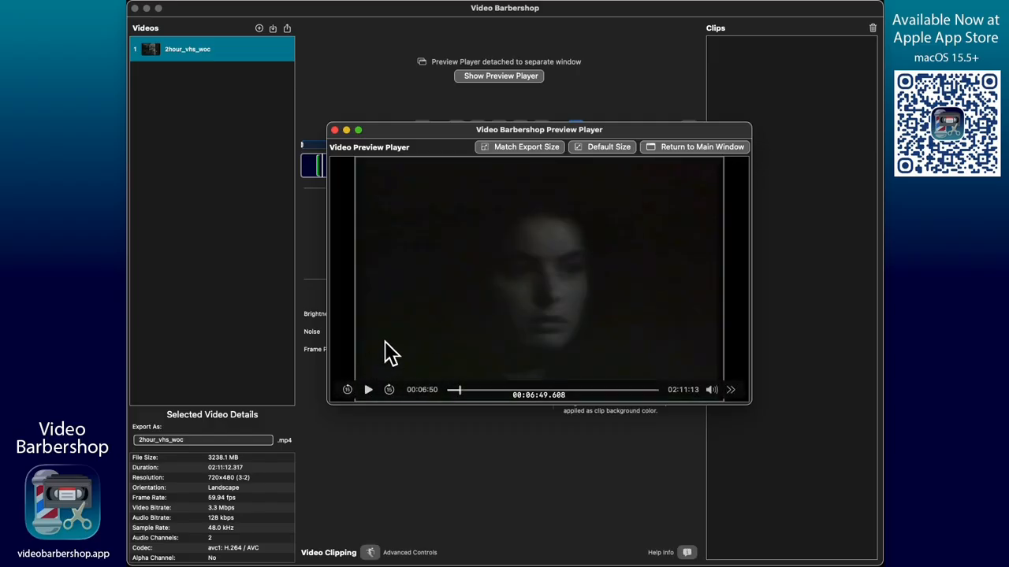
left_click_drag(435, 139, 517, 270)
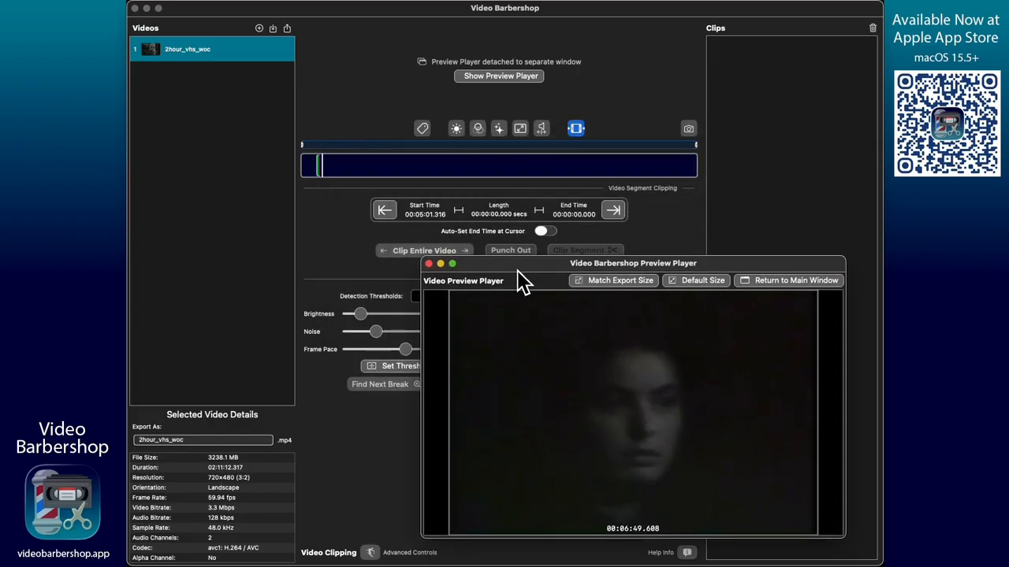
left_click(354, 412)
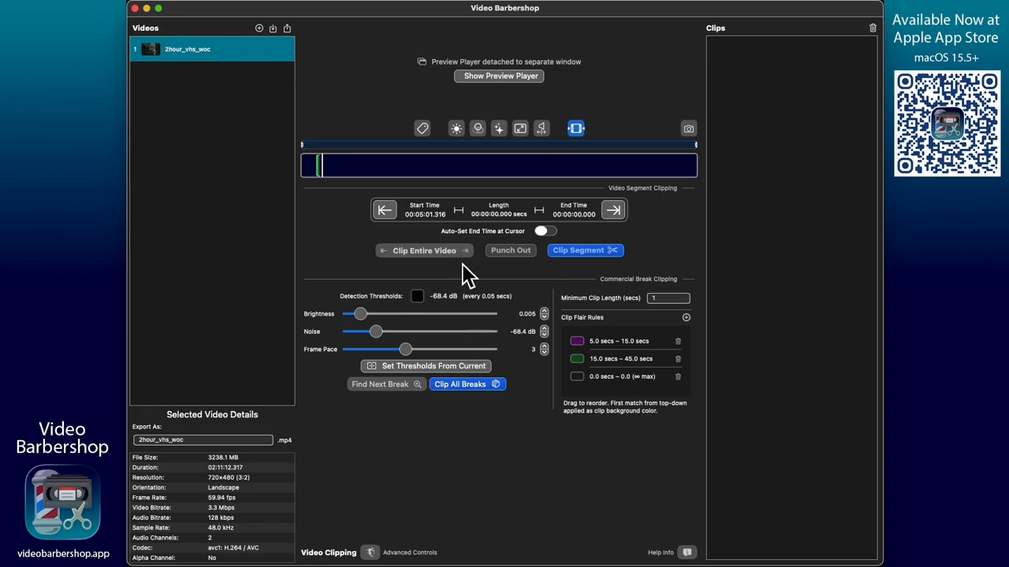
Clip the entire video as one clip and set the export resolution to 1280 × 720 (HD 720p 16:9).
left_click(441, 252)
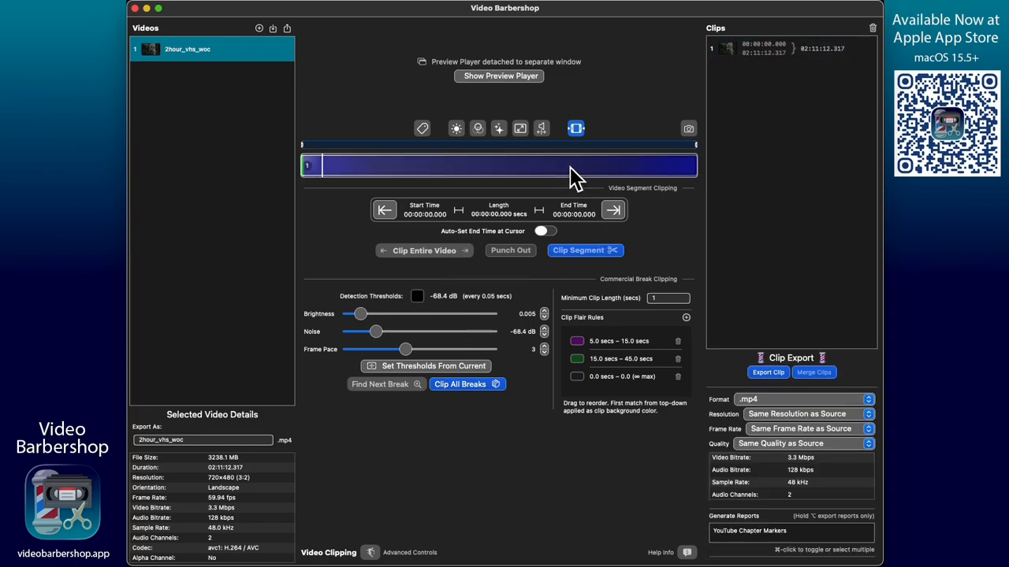
left_click(778, 418)
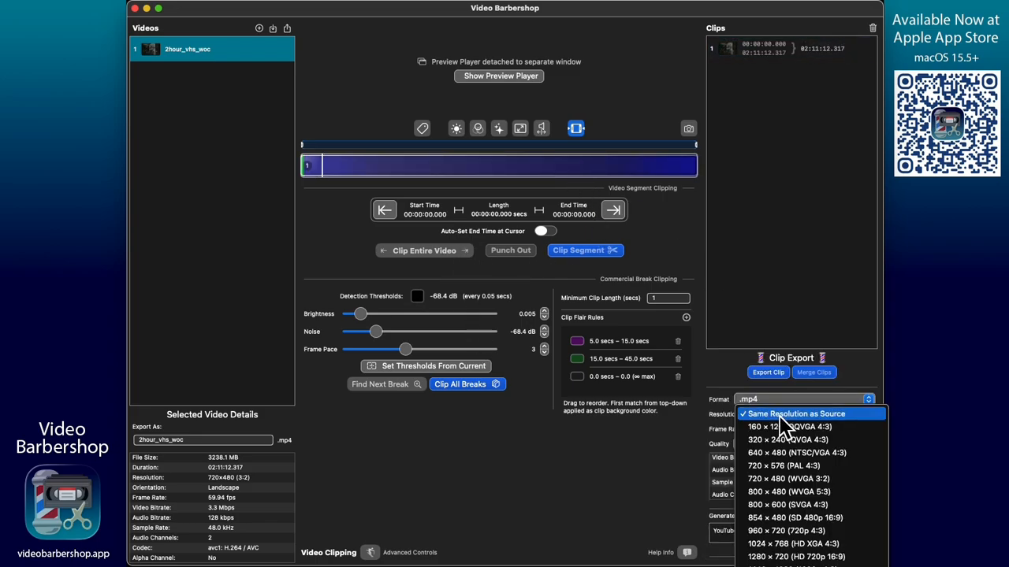
left_click(803, 557)
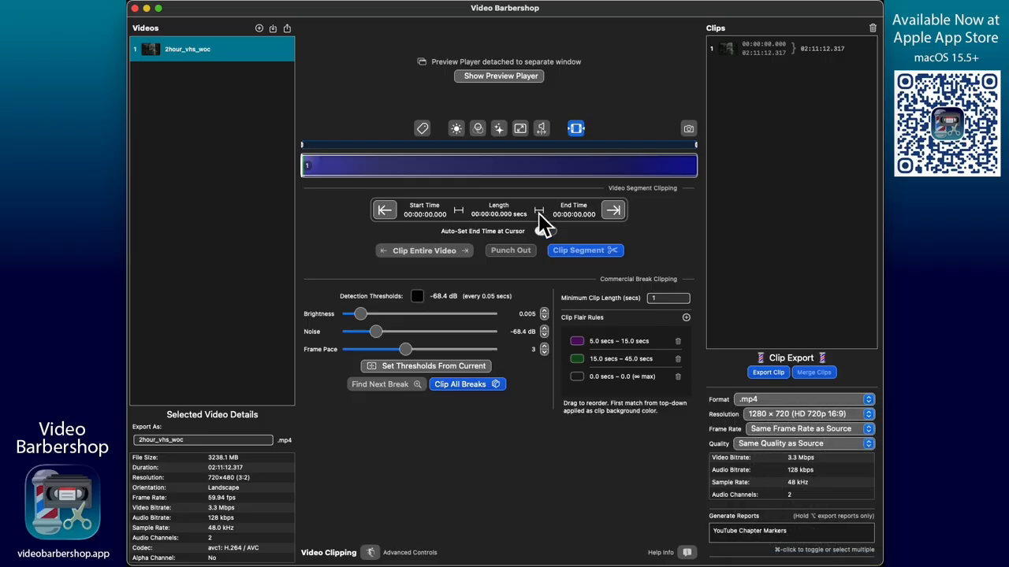
Show the detached preview player, match it to the export size, and move the enlarged window so the export settings are reachable.
left_click(515, 77)
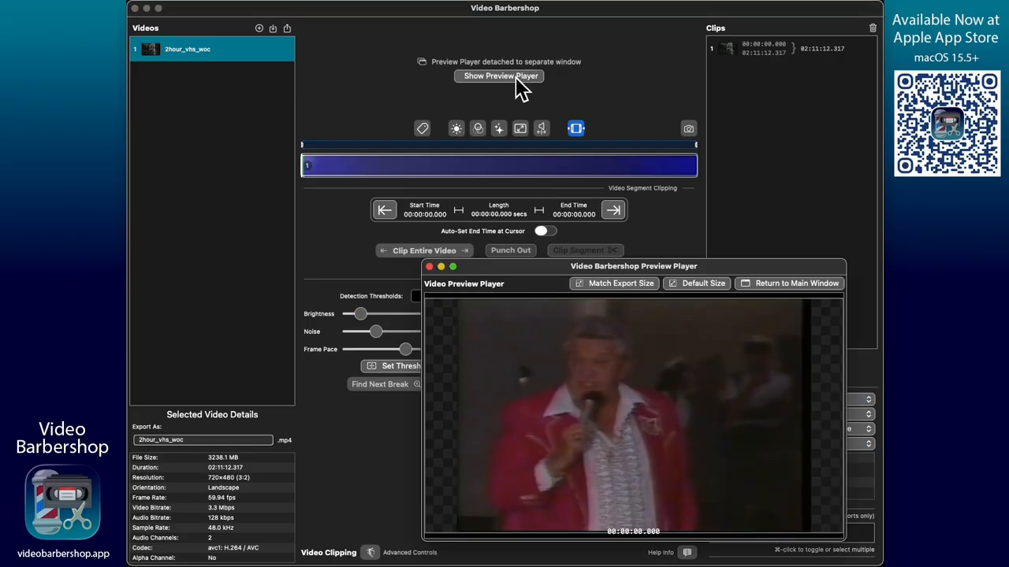
left_click(620, 283)
left_click_drag(637, 273, 485, 69)
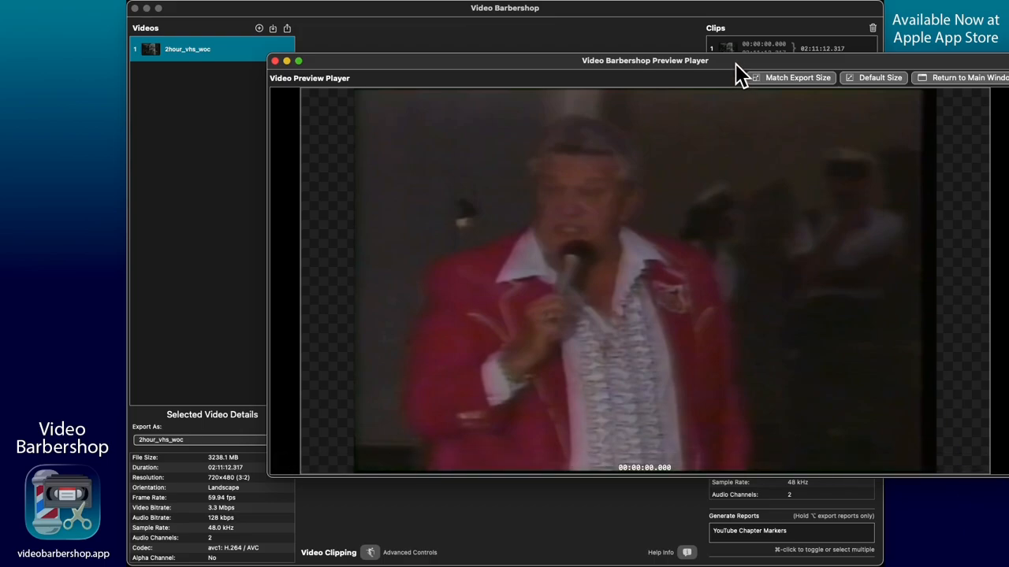
left_click_drag(736, 61, 612, 53)
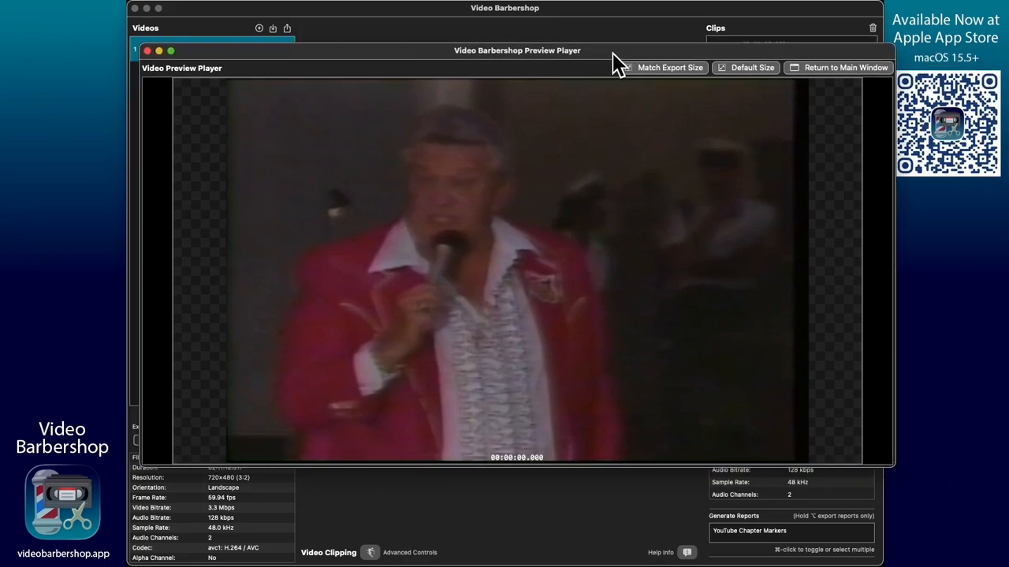
mouse_move(757, 190)
left_click_drag(591, 54, 502, 26)
Set the clip export format to .mov, show the preview player again, and reposition it over the main window.
left_click(864, 399)
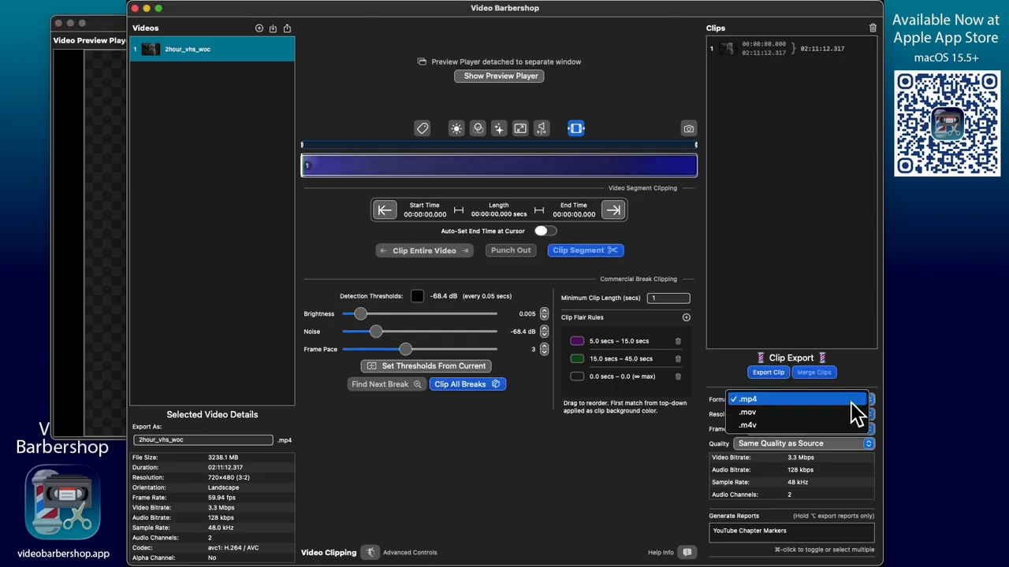
left_click(790, 413)
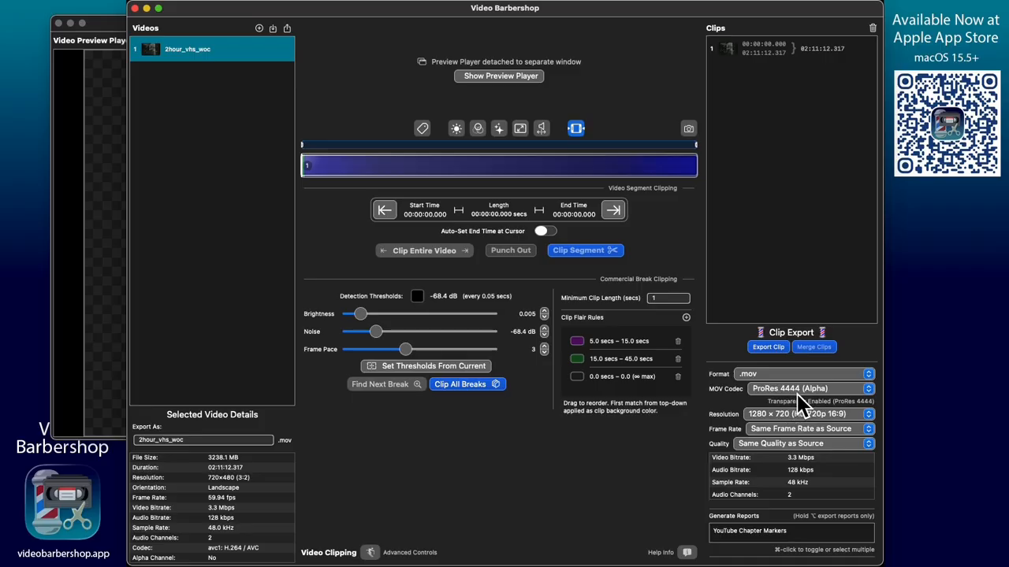
left_click(523, 79)
left_click_drag(335, 35, 446, 110)
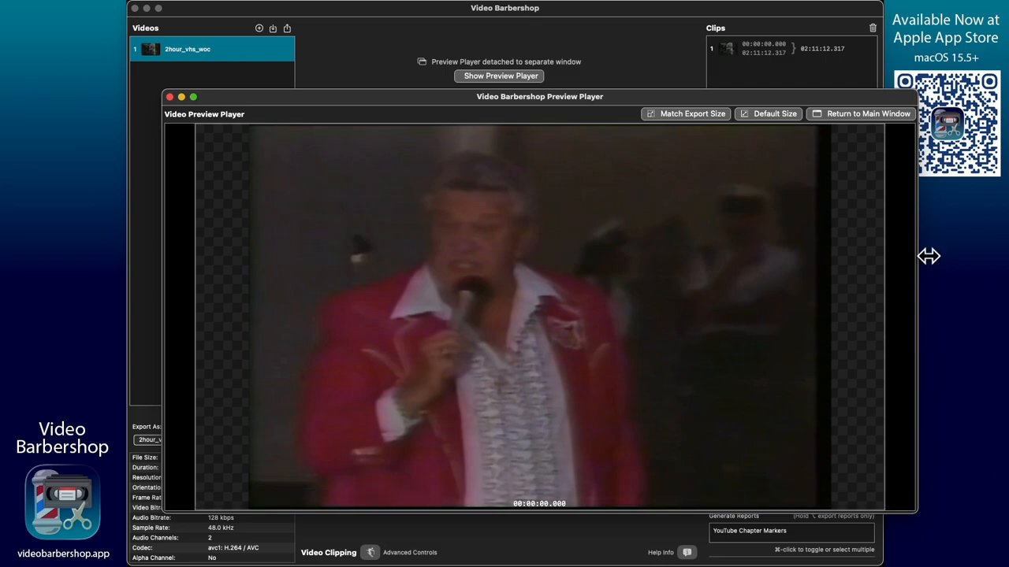
left_click_drag(593, 98, 667, 65)
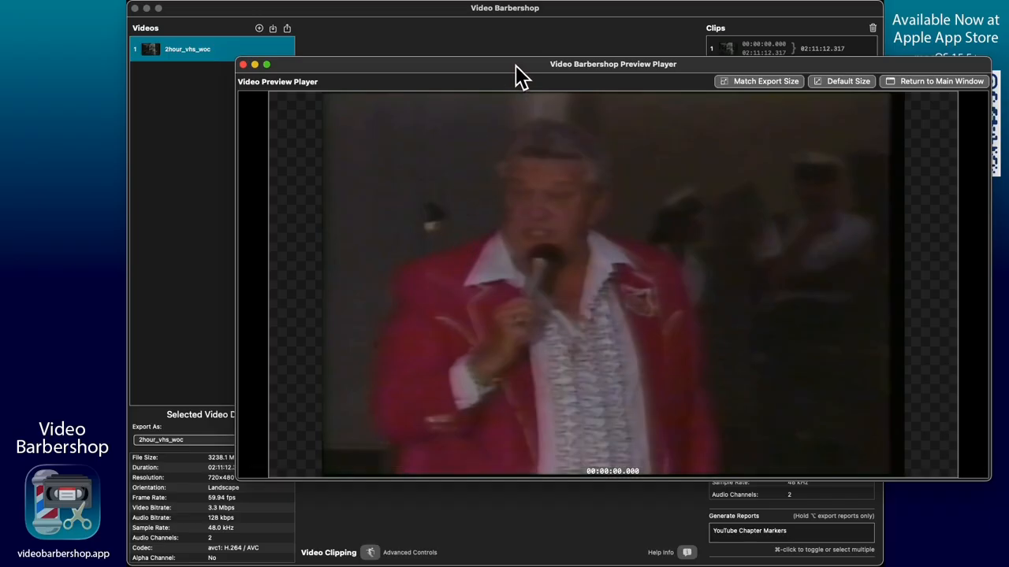
left_click_drag(515, 66, 466, 95)
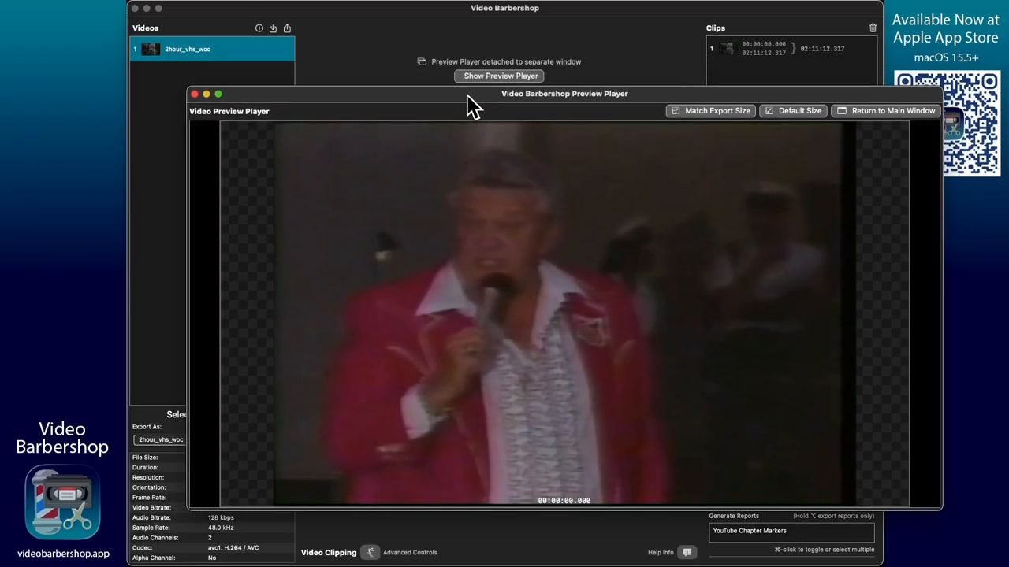
Reset the preview window to its default size, shrink it manually, and move it clear of the timeline and detection thresholds.
left_click(804, 110)
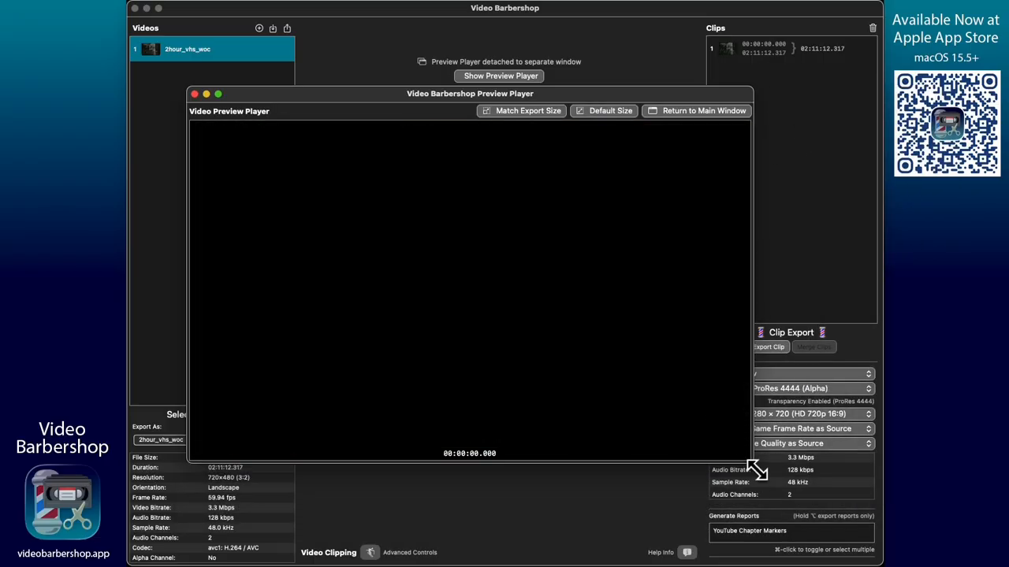
left_click_drag(756, 468, 513, 289)
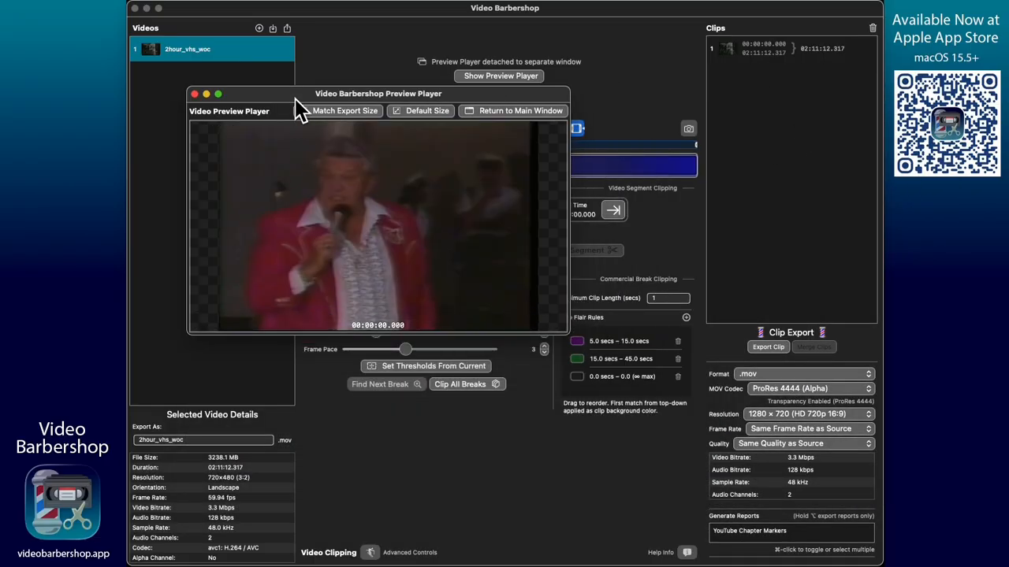
left_click_drag(295, 98, 650, 293)
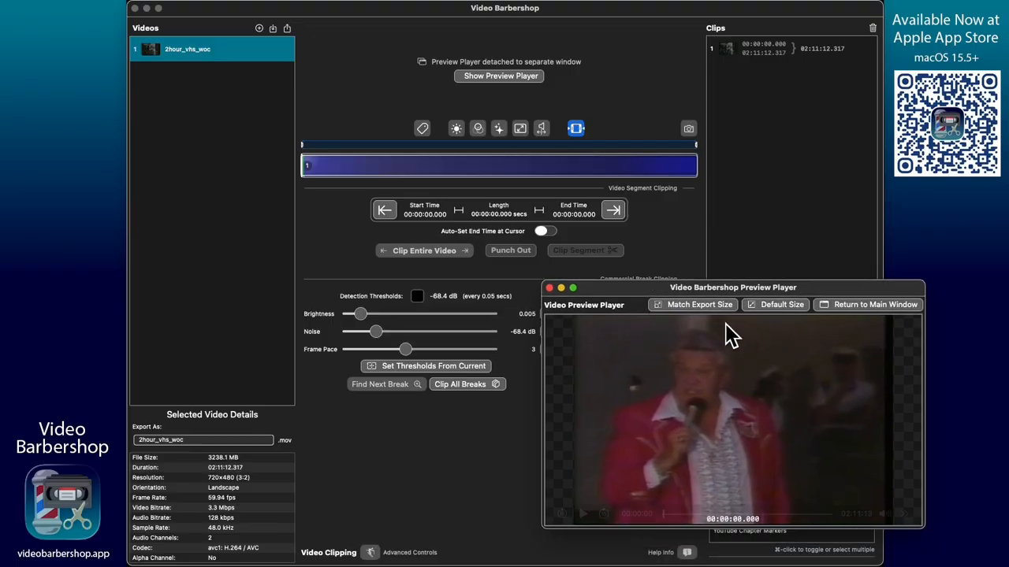
Return the preview player to the main window, detach it once more, and close the separate window to dock it again.
left_click(885, 310)
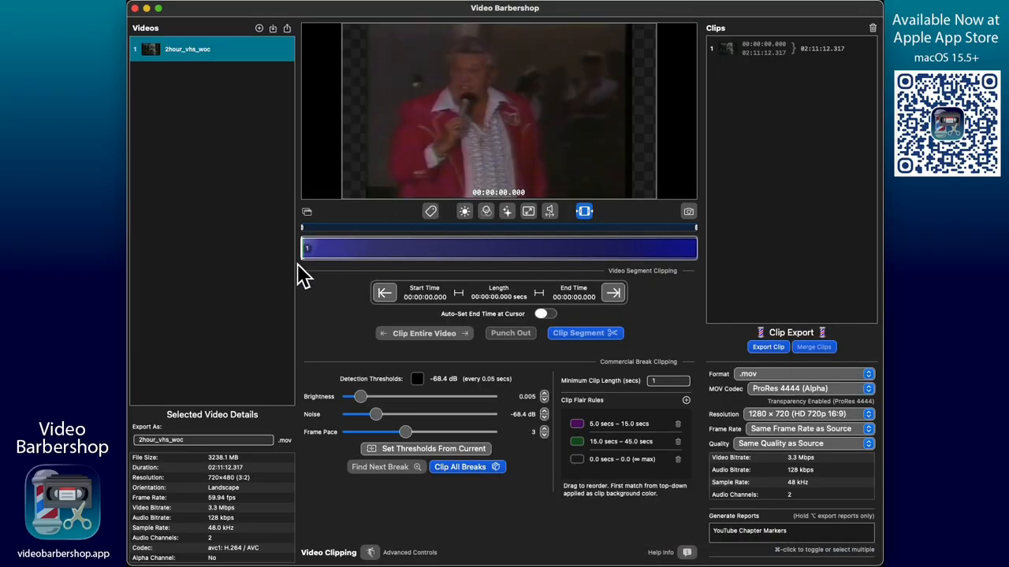
left_click(307, 213)
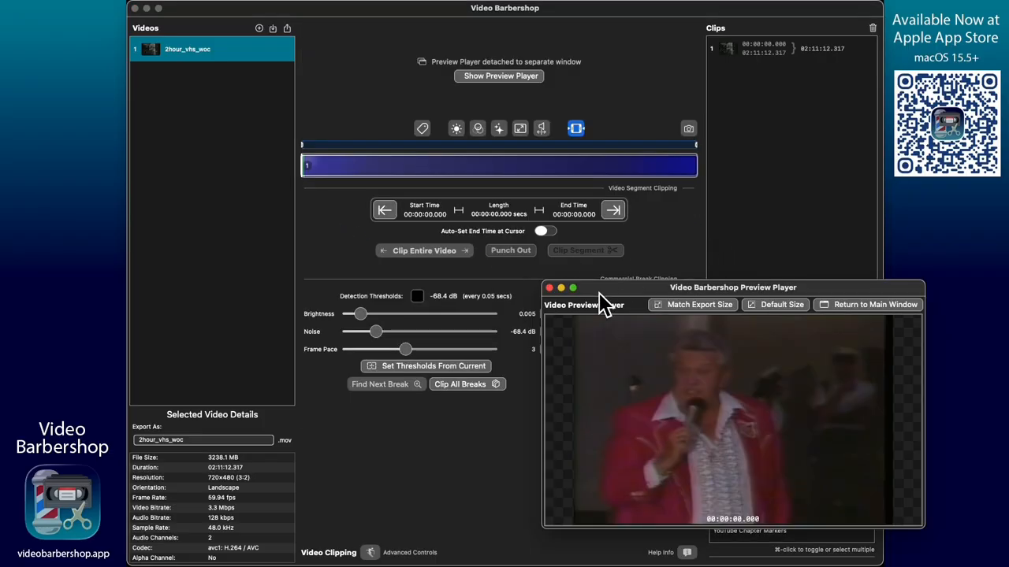
left_click(550, 289)
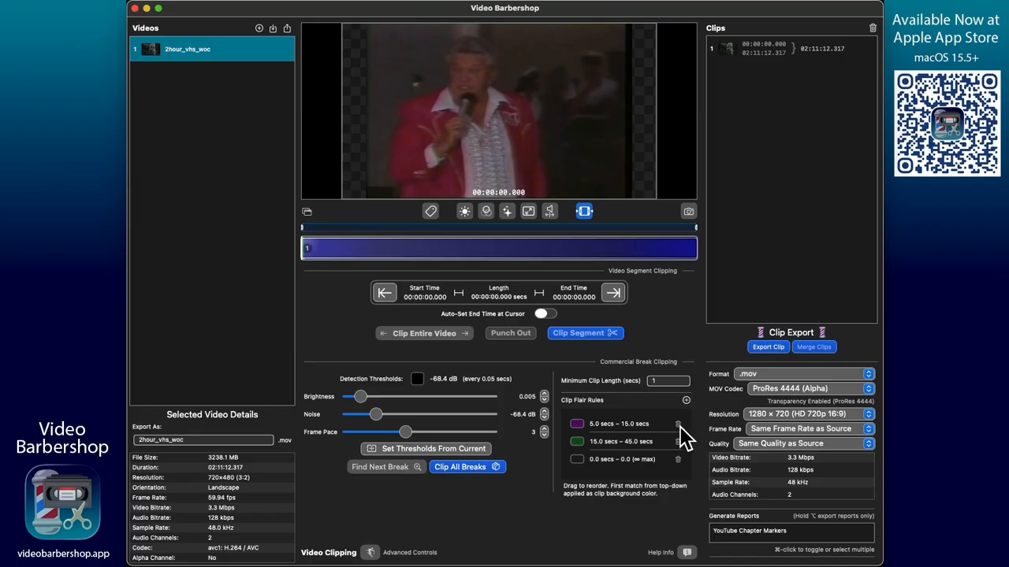
left_click(686, 401)
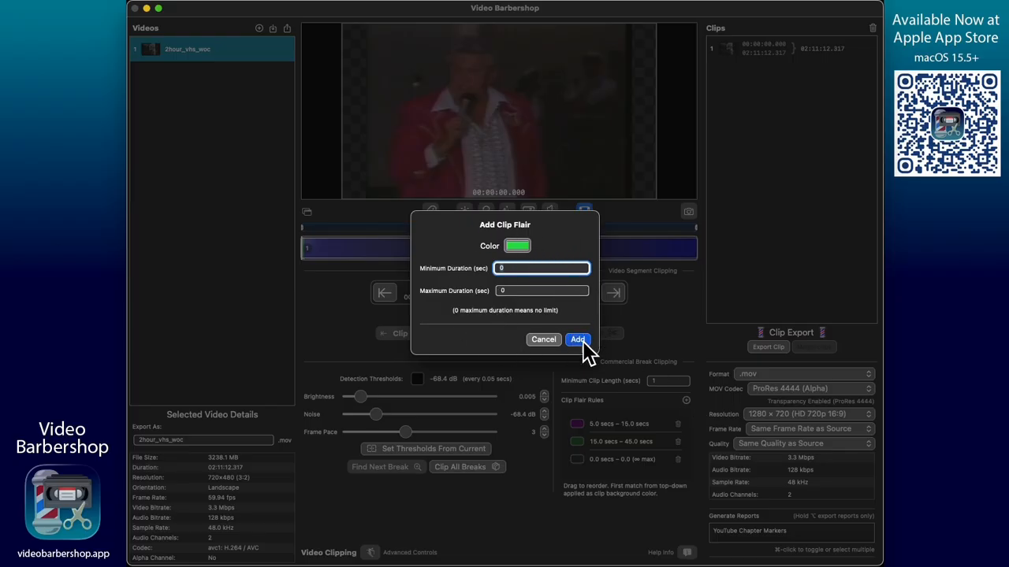
left_click(516, 291)
key("BackSpace")
type("435")
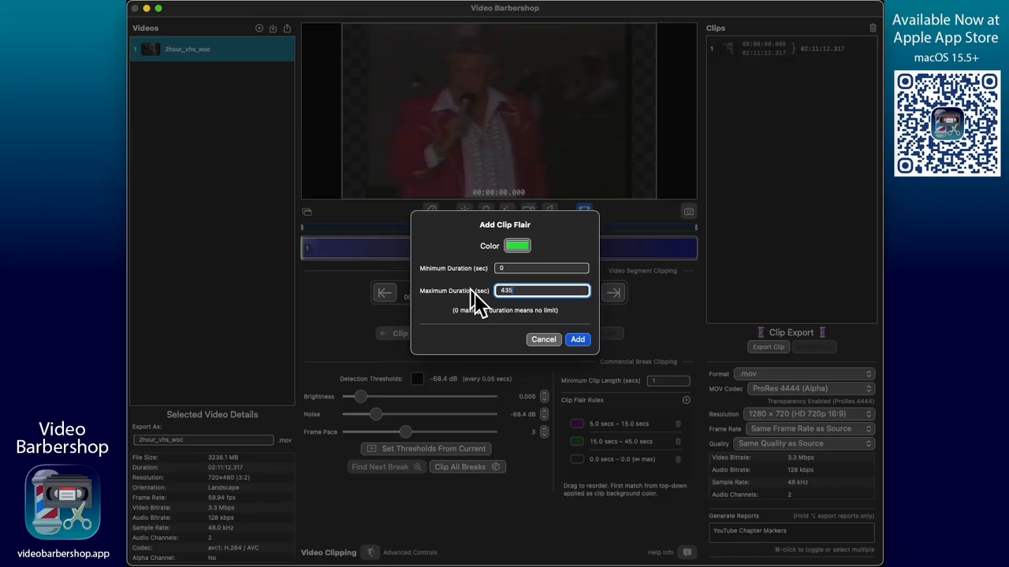
left_click(528, 273)
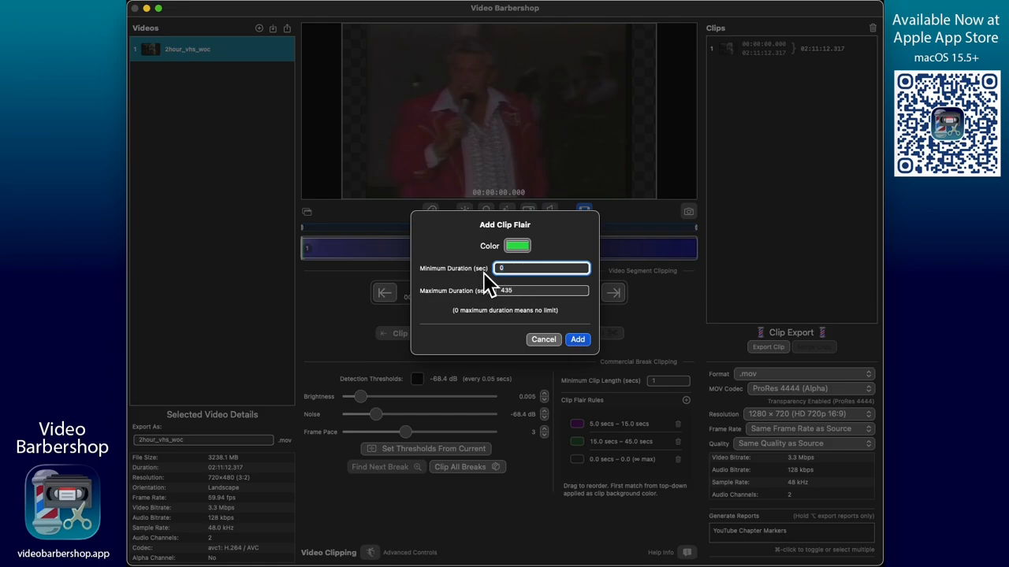
type("45345")
key("Tab")
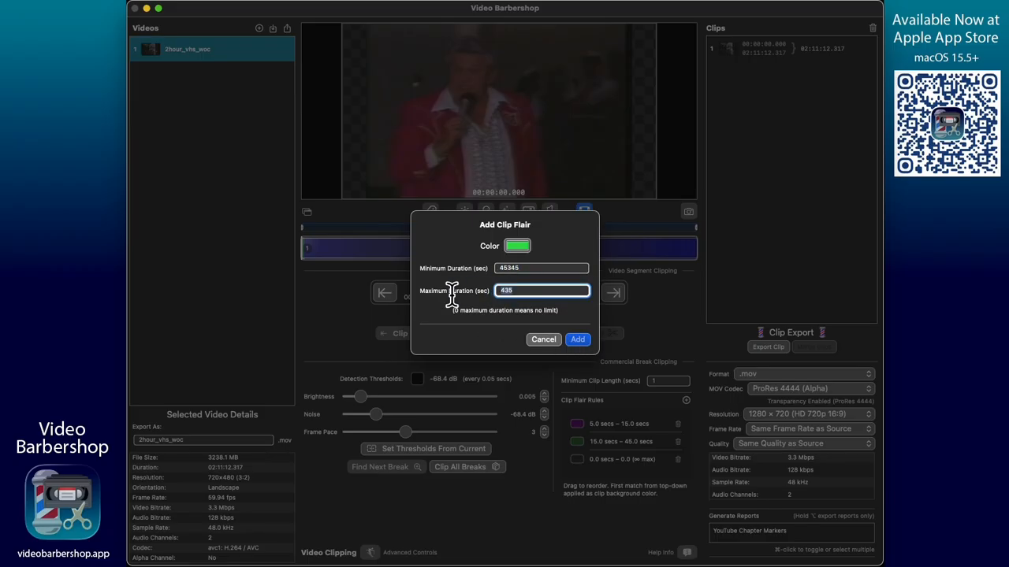
type("0")
left_click(548, 342)
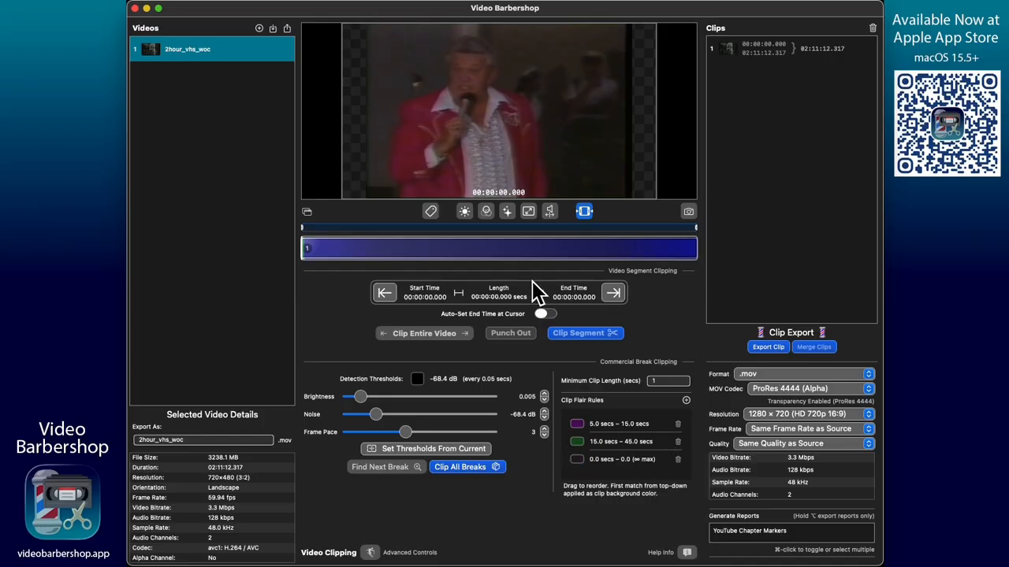
Delete the 2hour_vhs_woc video from the project and add commercial.mp4 from the TEST folder.
left_click(488, 252)
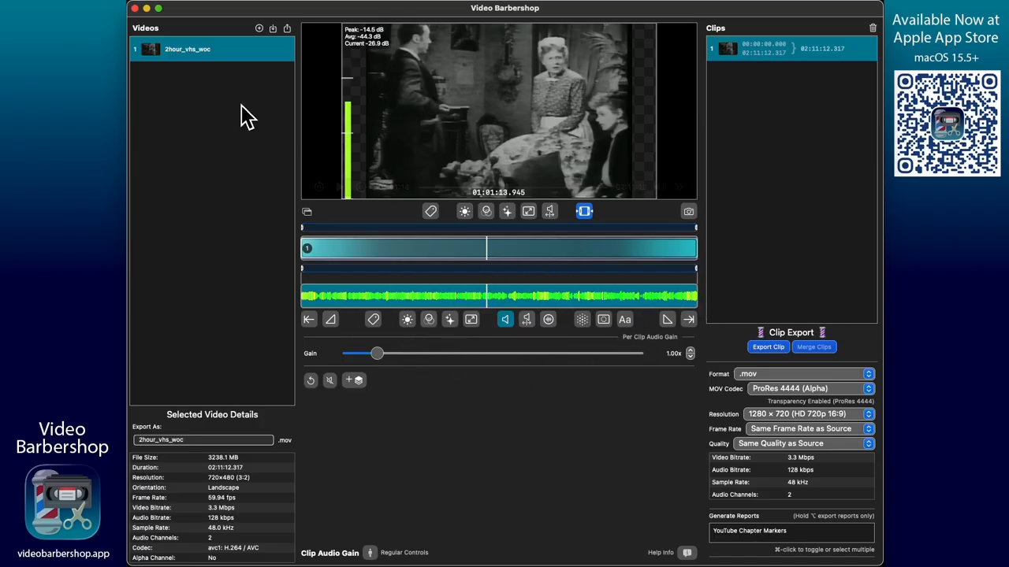
mouse_move(276, 57)
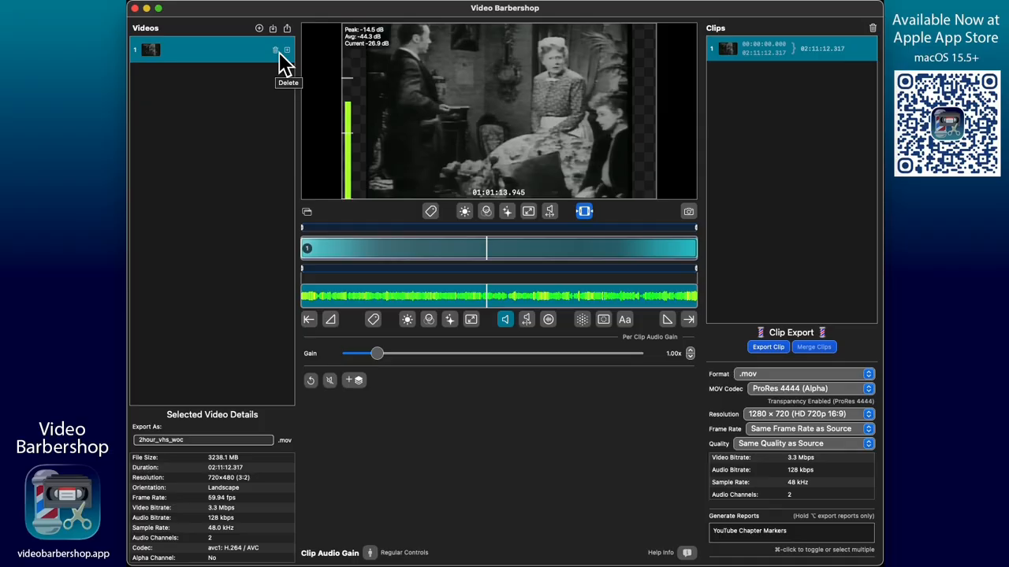
left_click(275, 50)
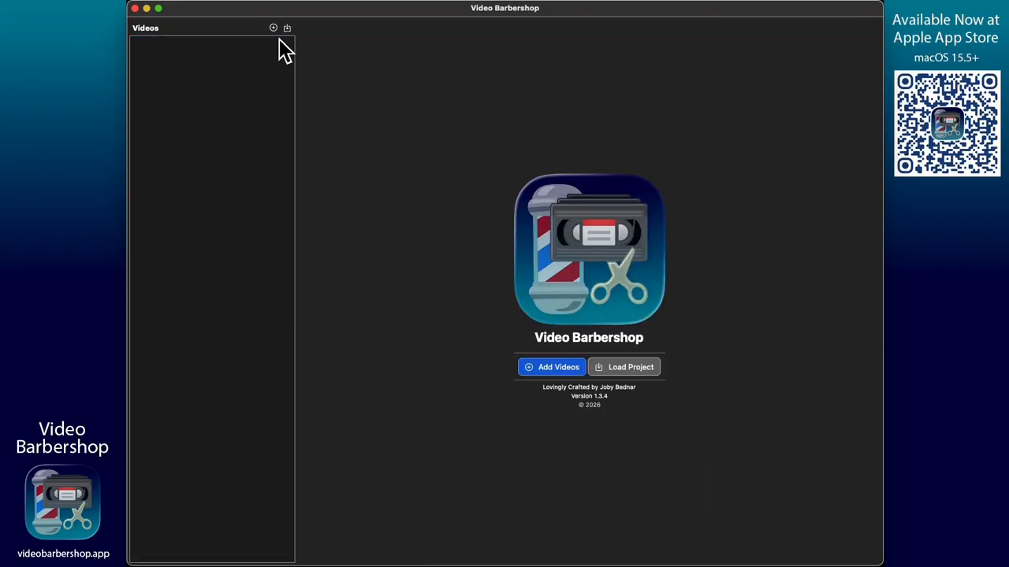
left_click(273, 27)
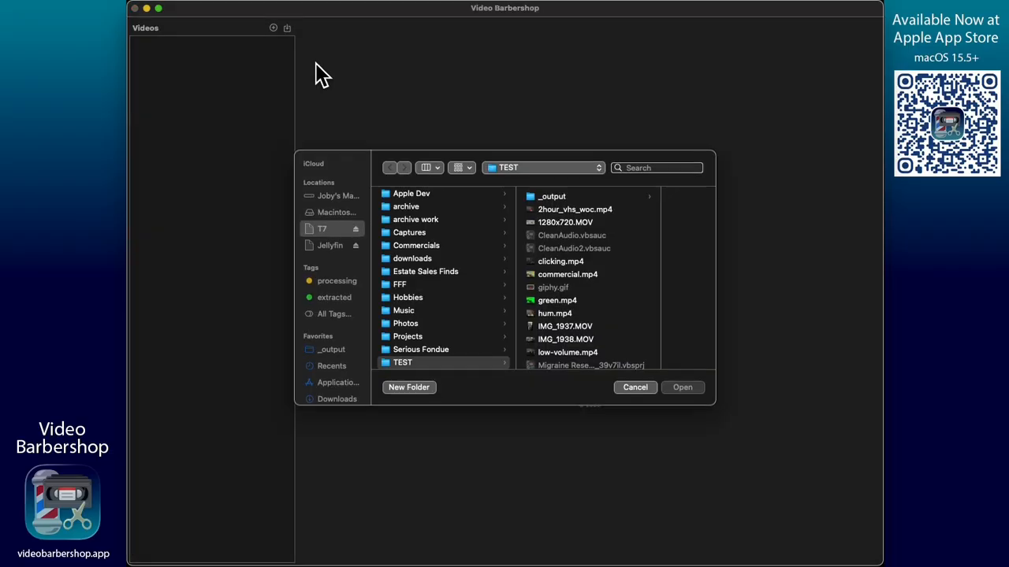
left_click(583, 276)
left_click(686, 392)
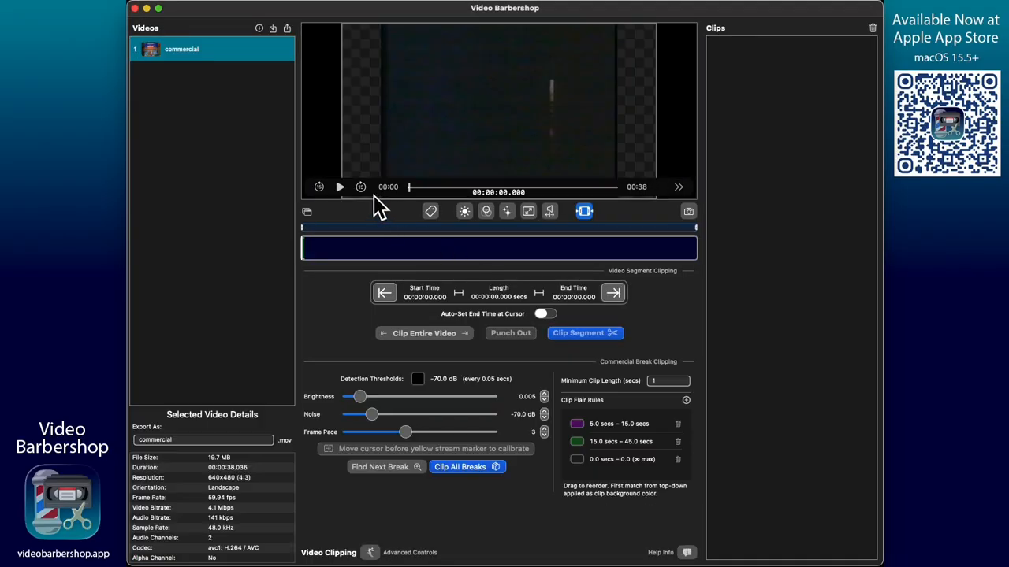
Clip two segments from the commercial video, from 00:00:08.243 to 00:00:12.931 and from 00:00:21.503 to 00:00:26.905.
left_click_drag(403, 252, 492, 251)
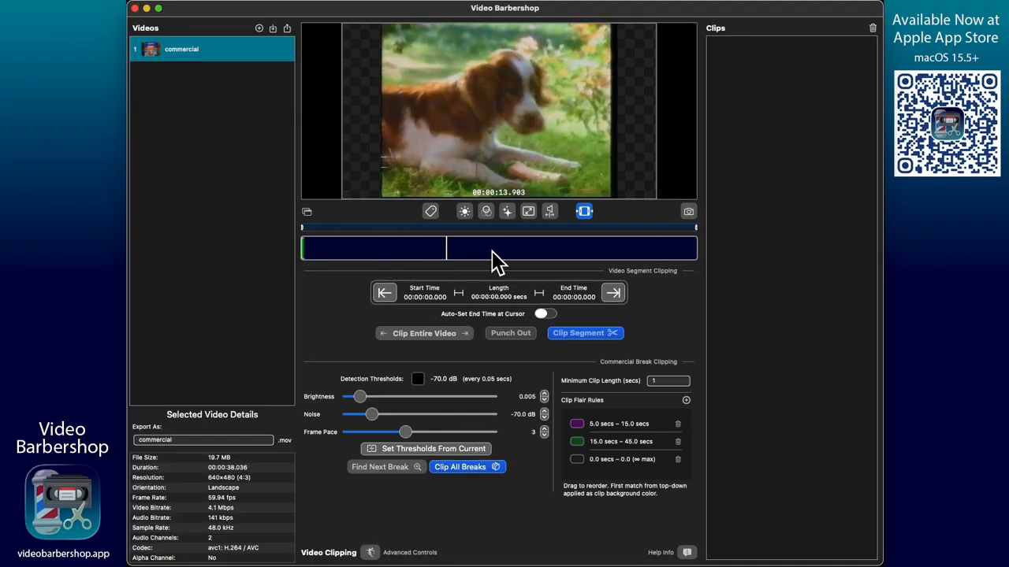
left_click(389, 248)
key("Return")
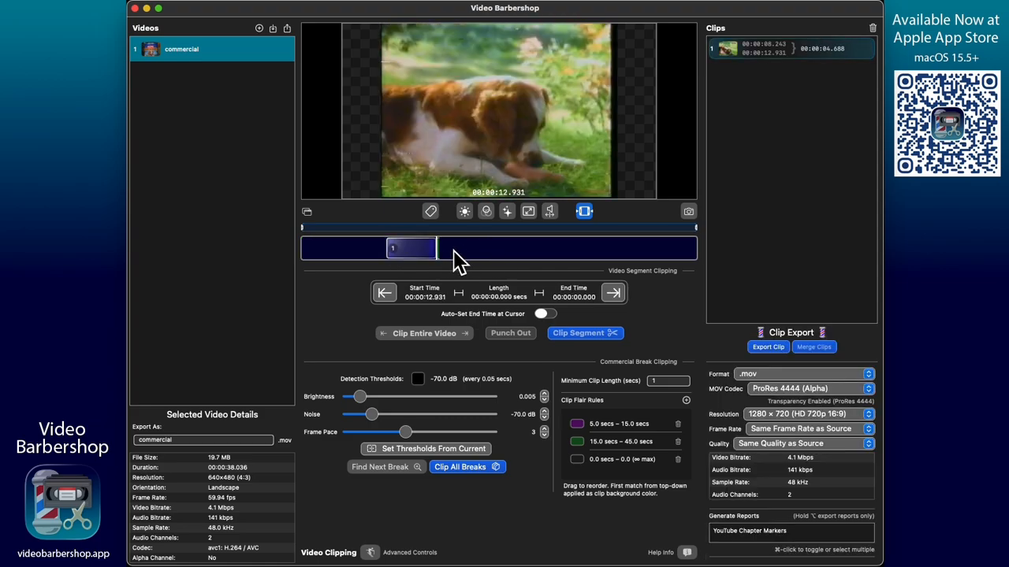
left_click(526, 254)
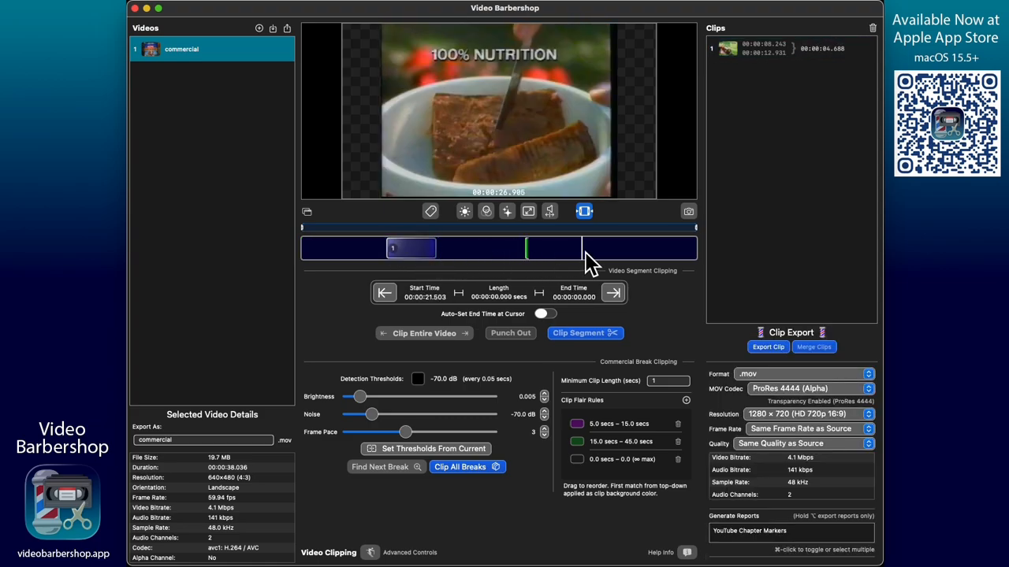
key("Return")
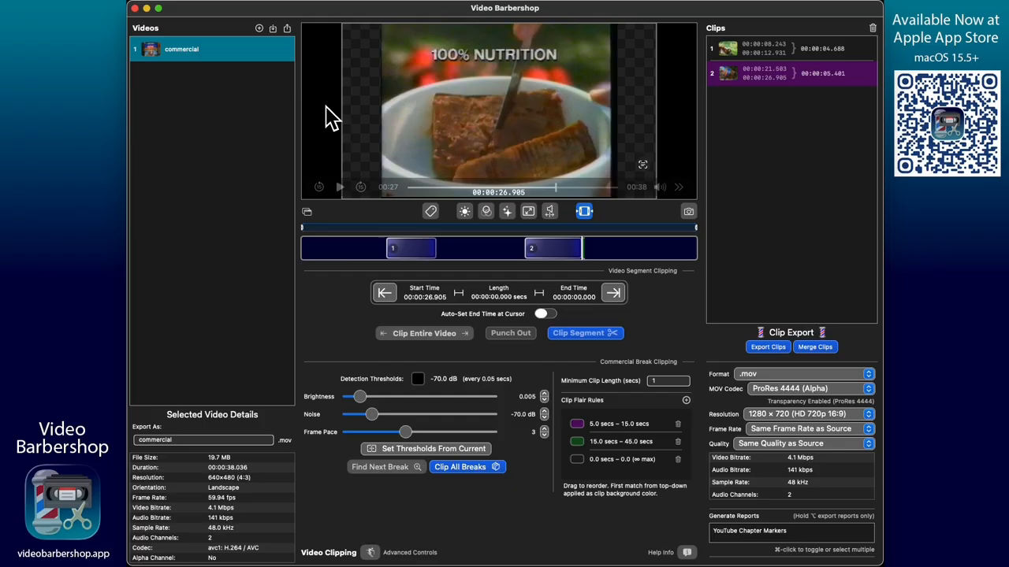
Select the first clip and scrub through its waveform while watching the audio level meter over the preview.
left_click(420, 253)
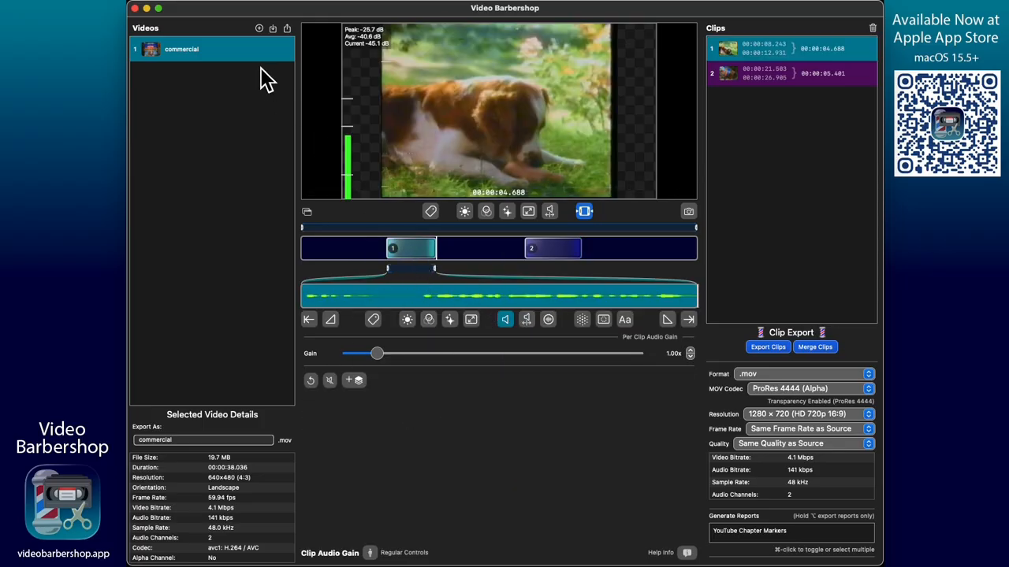
mouse_move(272, 53)
left_click_drag(421, 252, 402, 253)
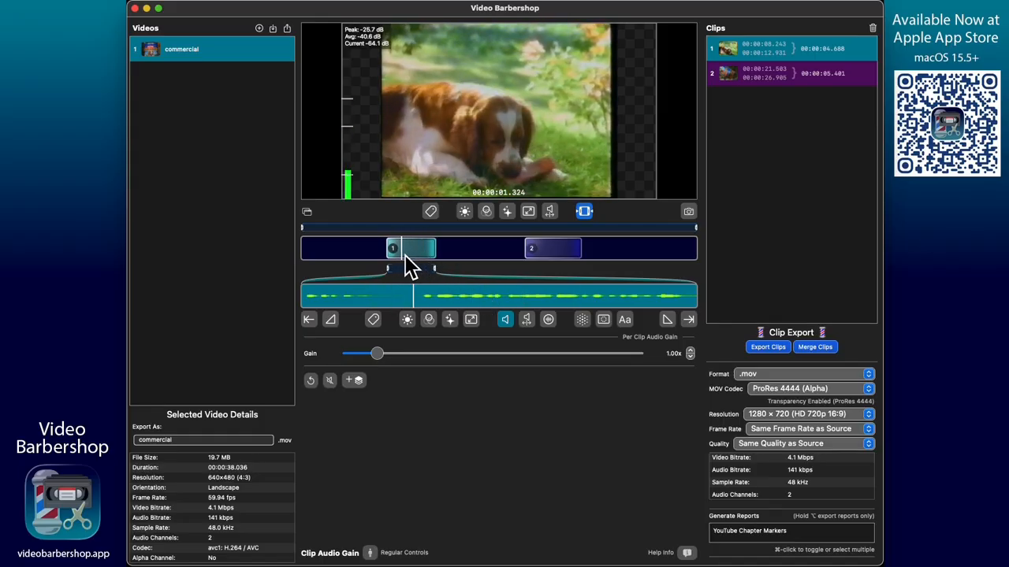
left_click_drag(405, 307, 476, 296)
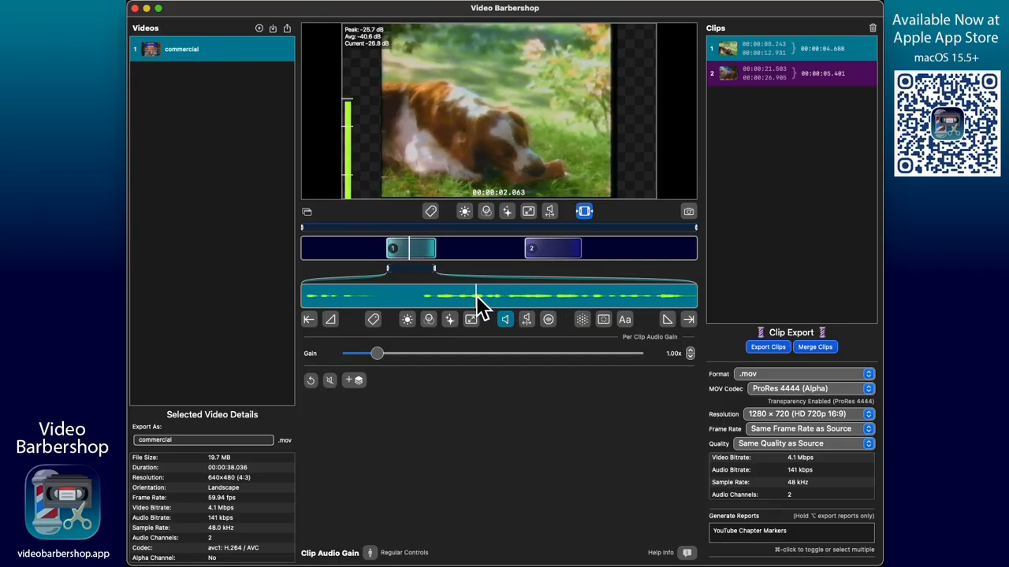
left_click(413, 254)
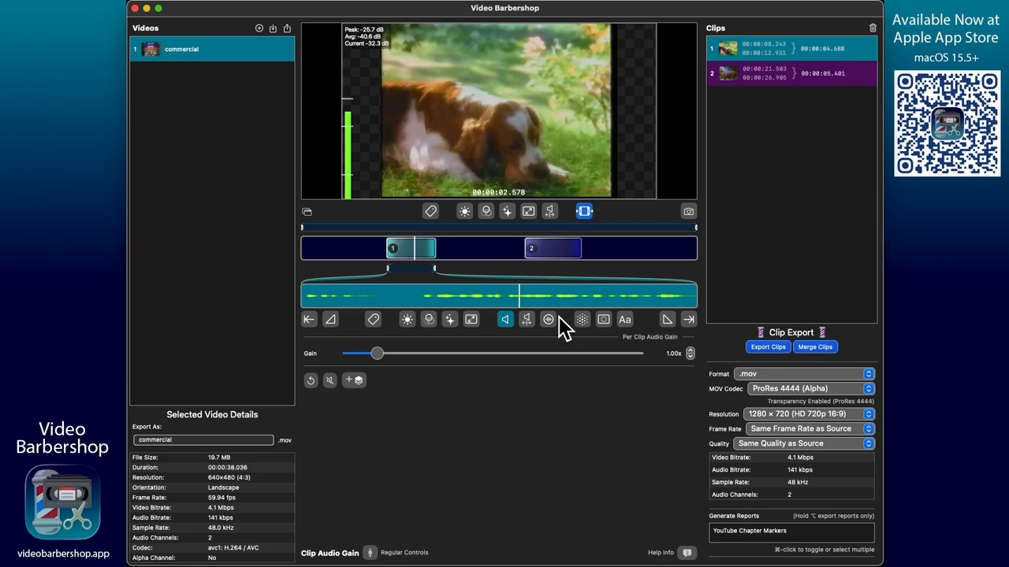
mouse_move(456, 101)
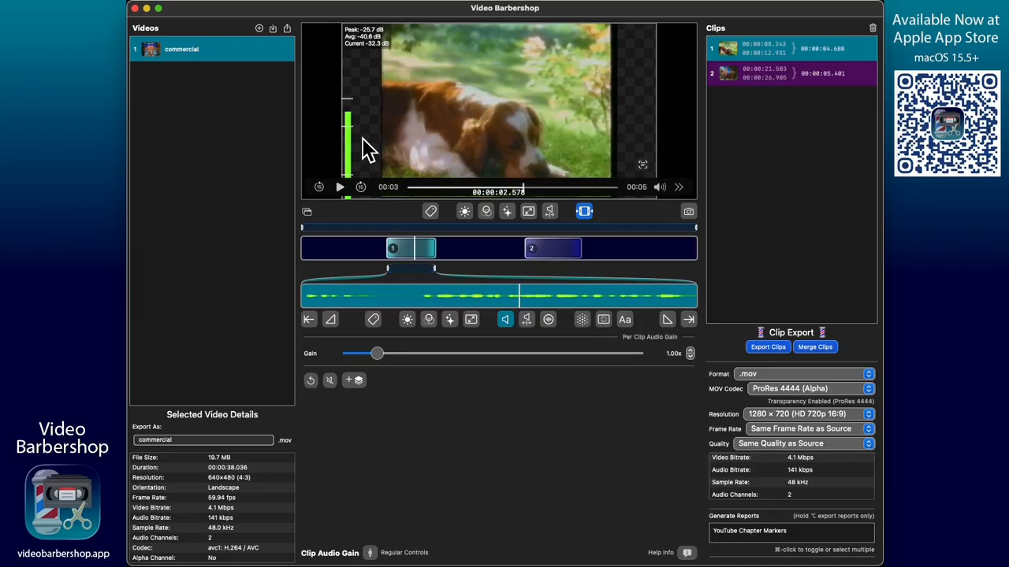
Show the first clip's audio effects and turn on Spectral Analysis.
left_click(550, 320)
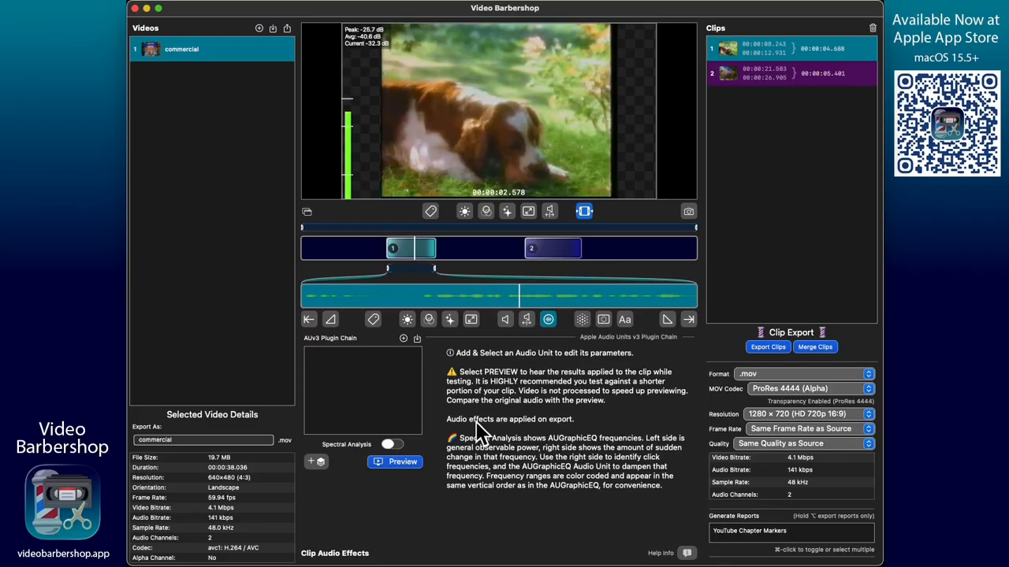
left_click(389, 445)
mouse_move(509, 127)
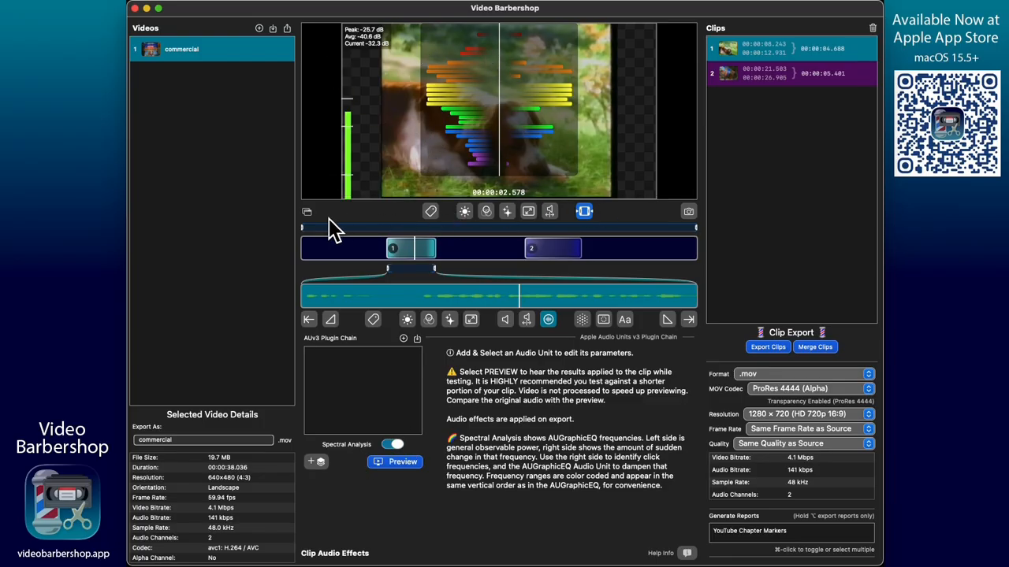
Detach the preview player, enlarge and reposition its window to examine the spectral overlay, and close it to dock the player again.
left_click(306, 213)
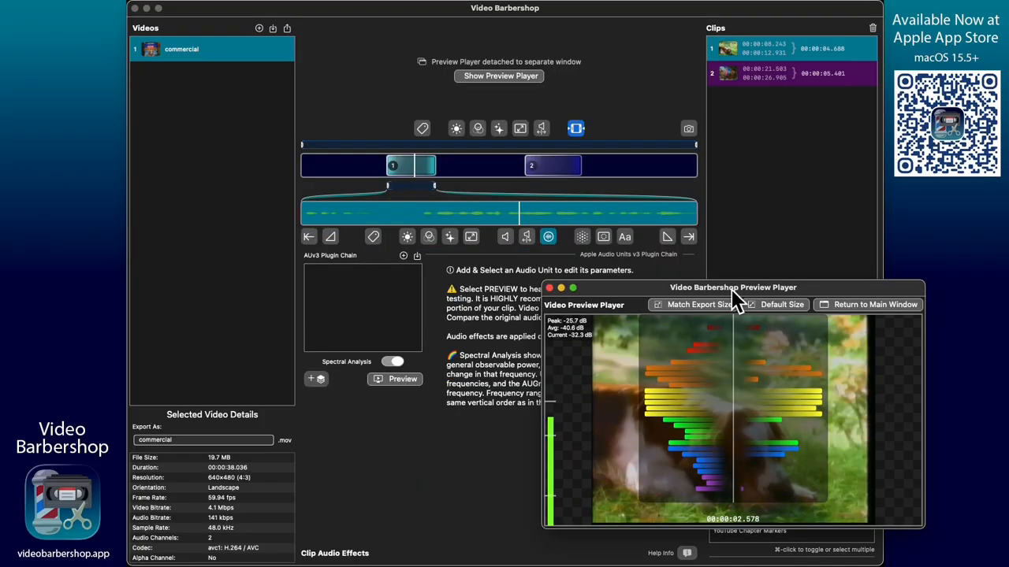
left_click_drag(659, 290, 488, 89)
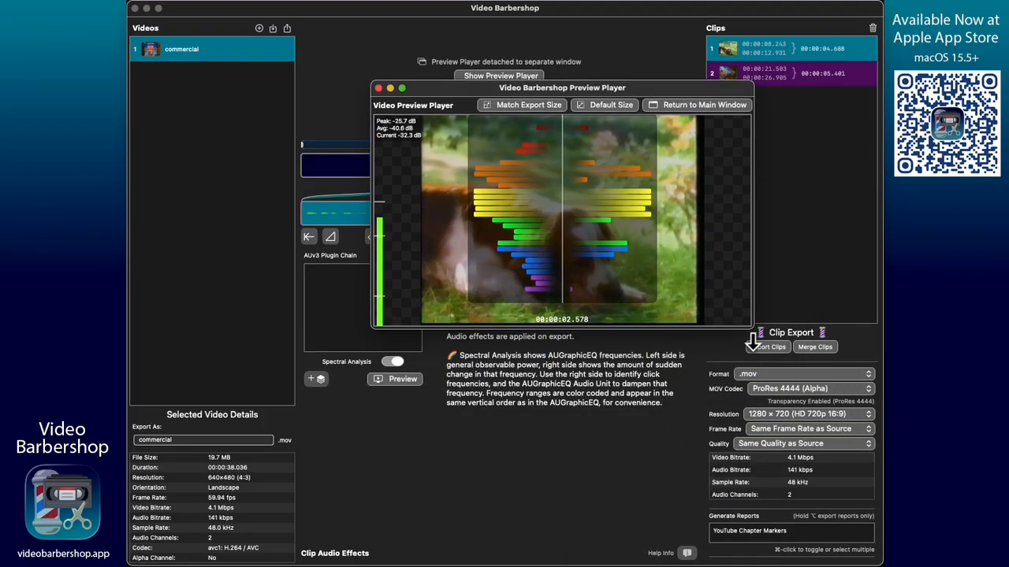
left_click_drag(763, 335, 941, 527)
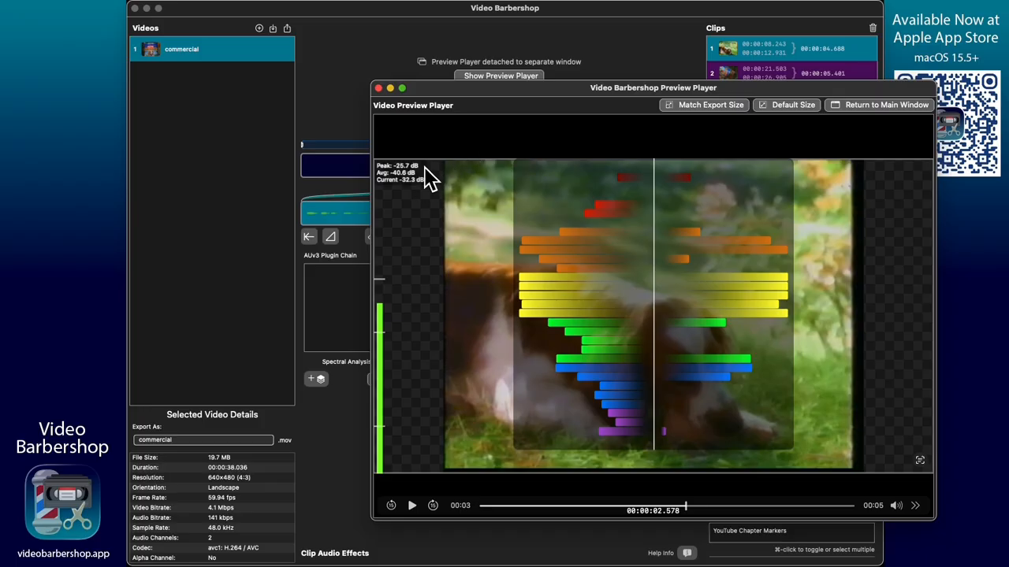
left_click_drag(579, 99, 647, 99)
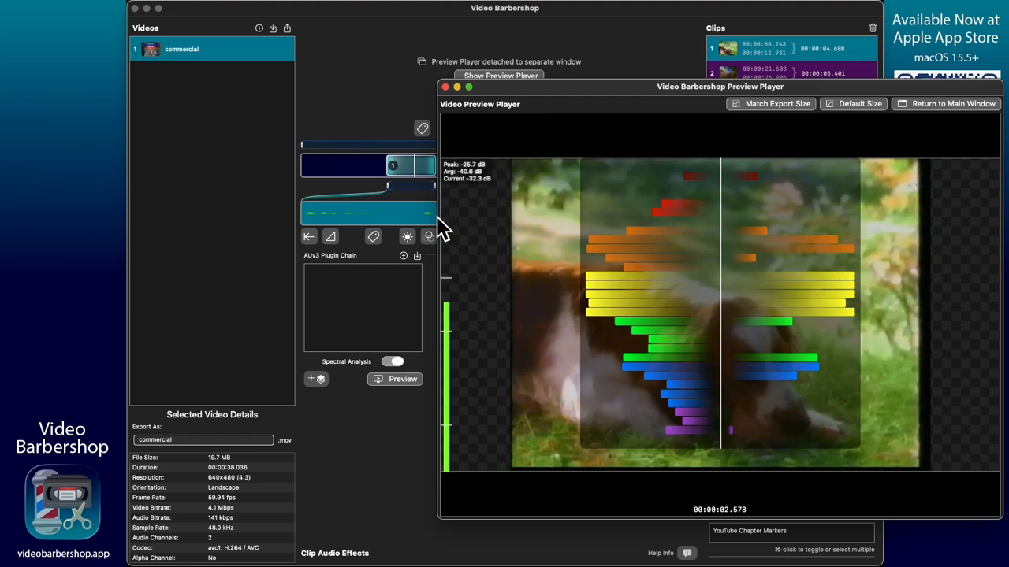
mouse_move(725, 202)
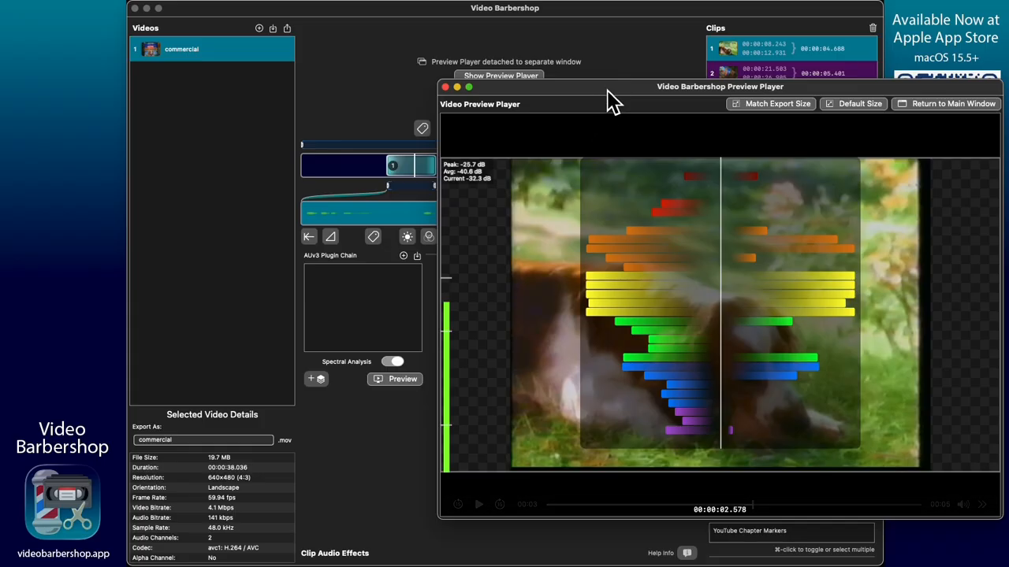
left_click_drag(607, 90, 521, 88)
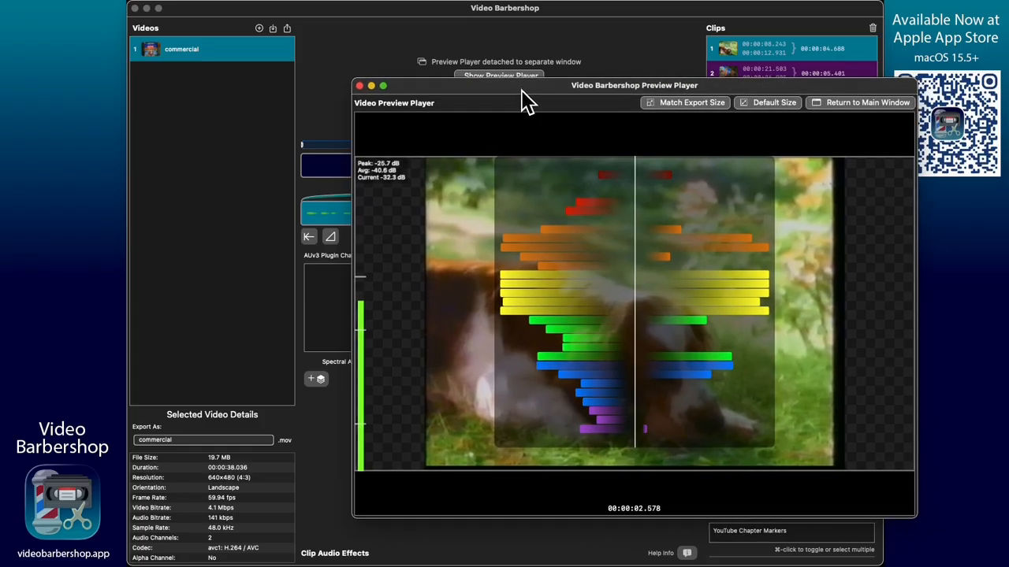
mouse_move(565, 217)
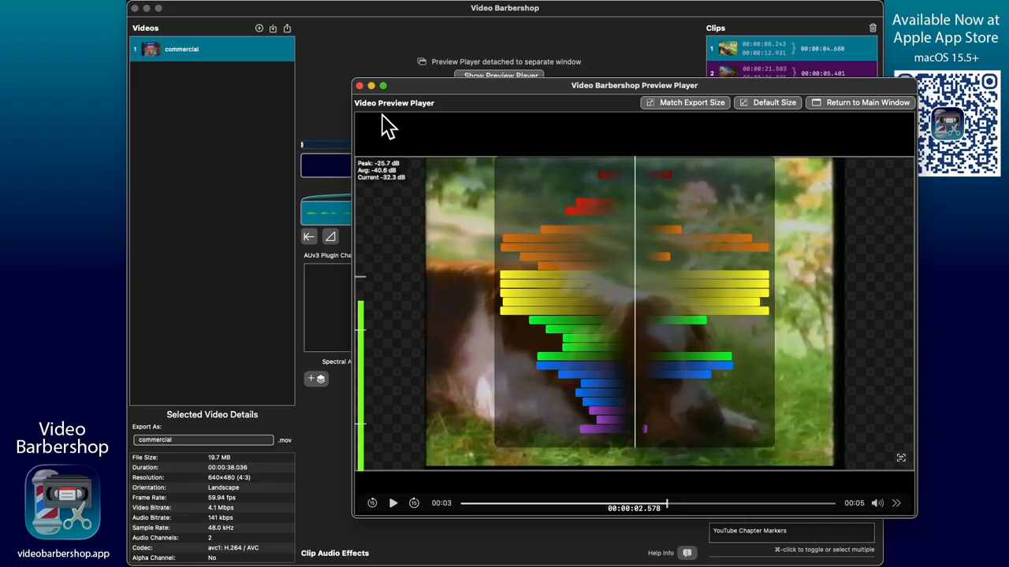
left_click(361, 87)
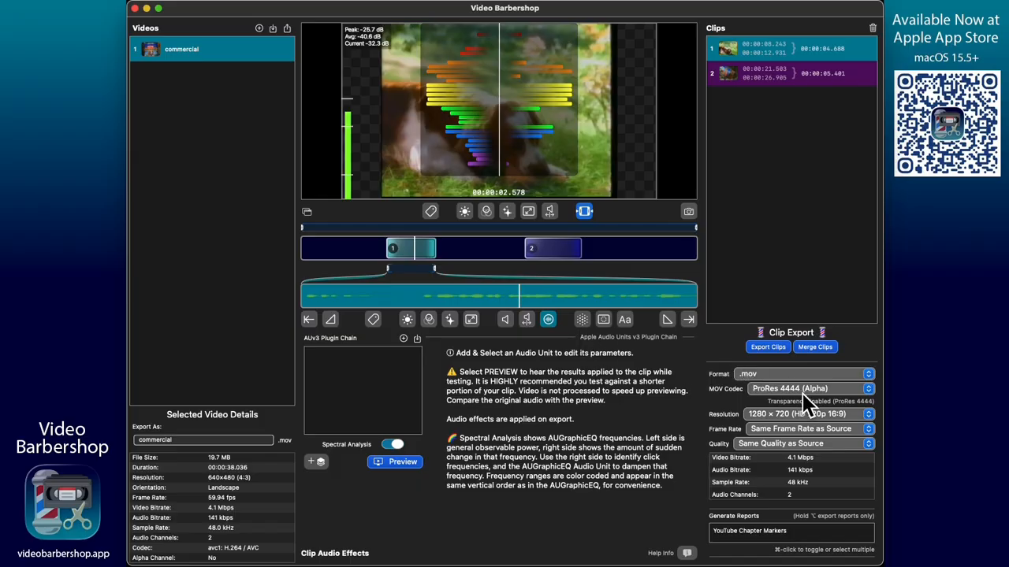
Set the clip export resolution to 720 × 1280 (Portrait HD 720p) and view it in the detached, further enlarged preview player.
left_click(810, 415)
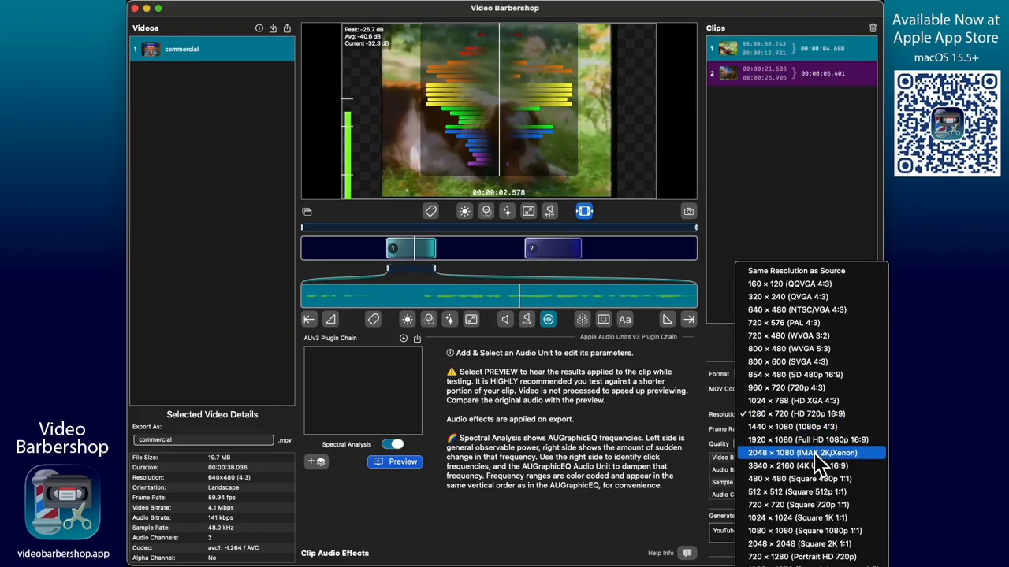
left_click(799, 546)
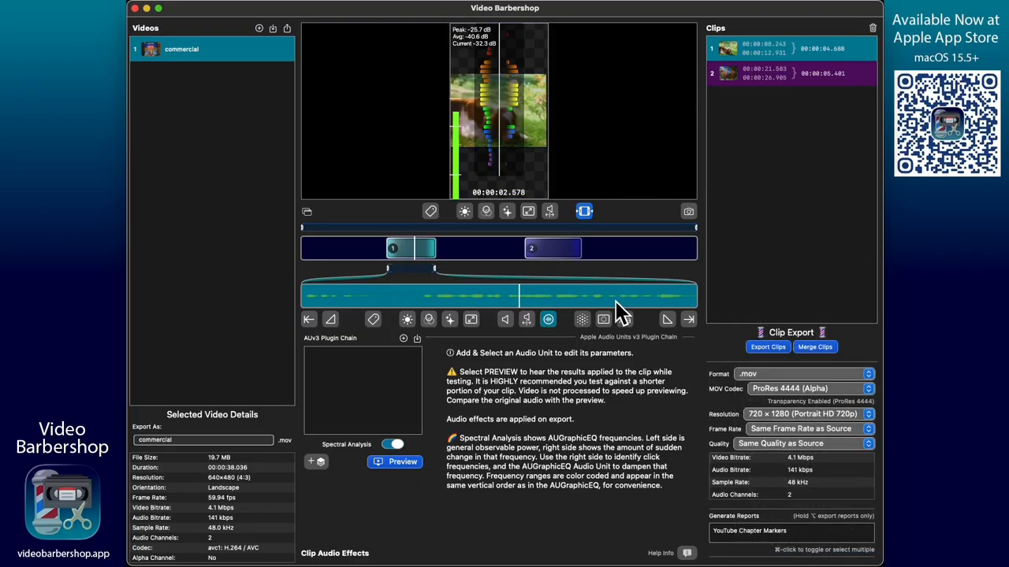
left_click(307, 211)
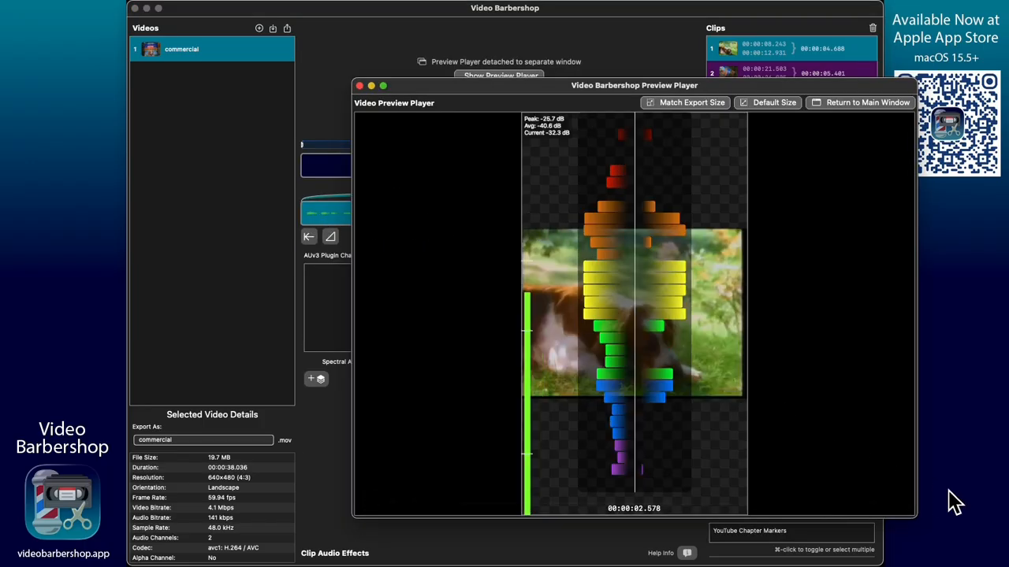
left_click_drag(920, 522, 973, 565)
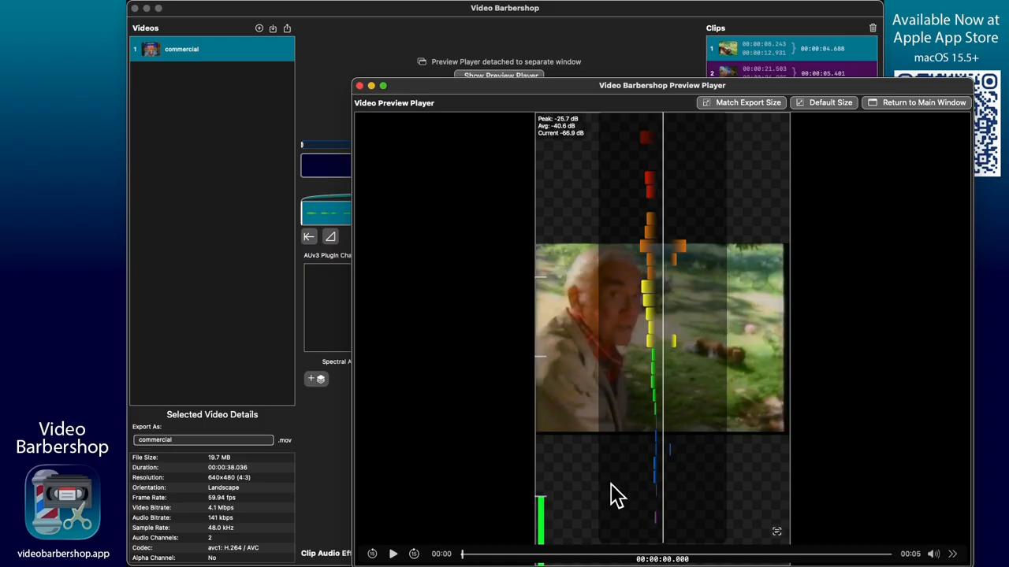
Scrub the first clip to 00:00:01.576 in the detached preview to examine the spectral bars, and dock the player again.
left_click(566, 554)
left_click_drag(582, 558, 606, 557)
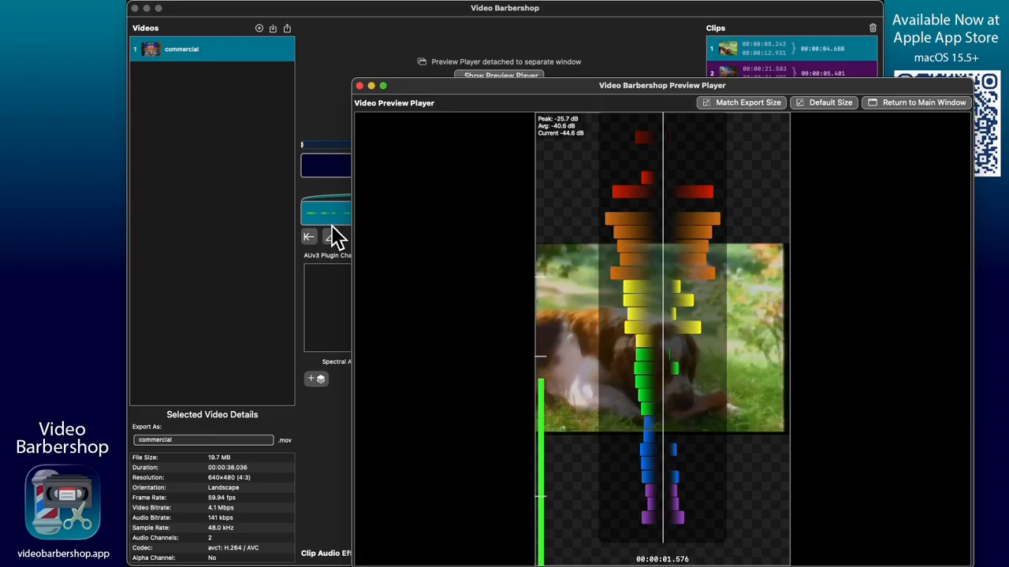
left_click(359, 85)
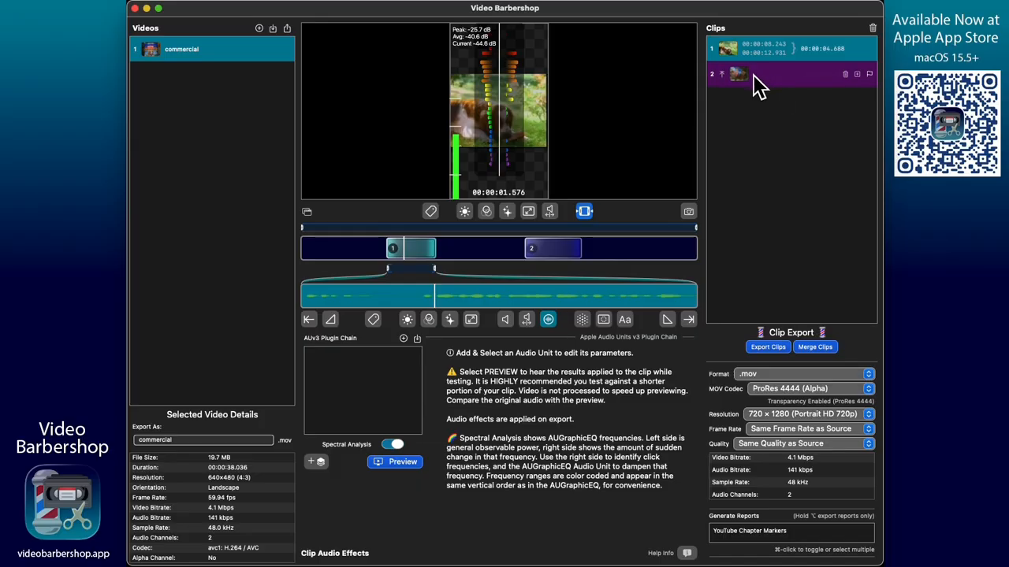
Deselect the clip and check the Advanced app settings for commercial break detection and clip flair rules.
left_click(788, 159)
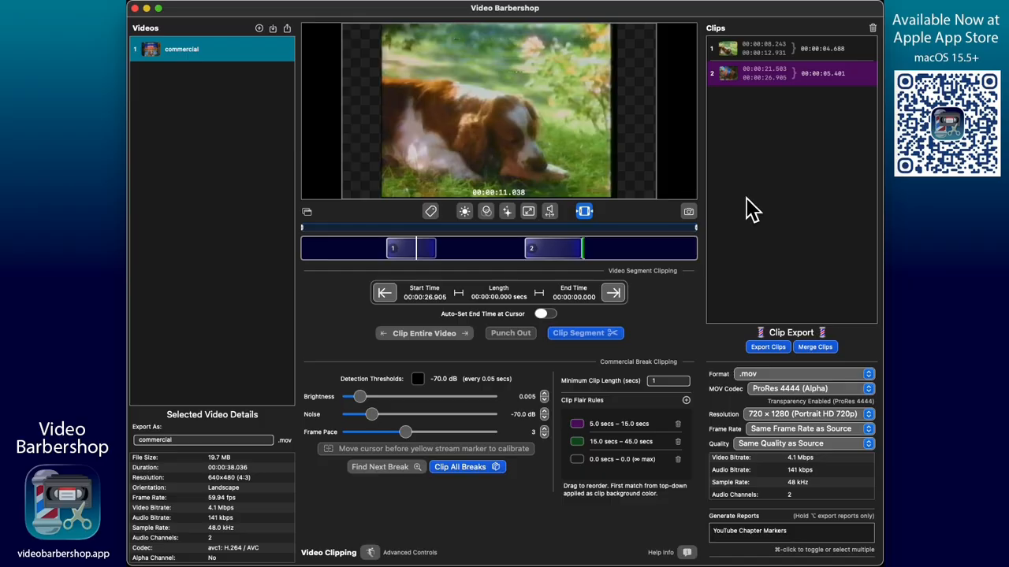
key("super+comma")
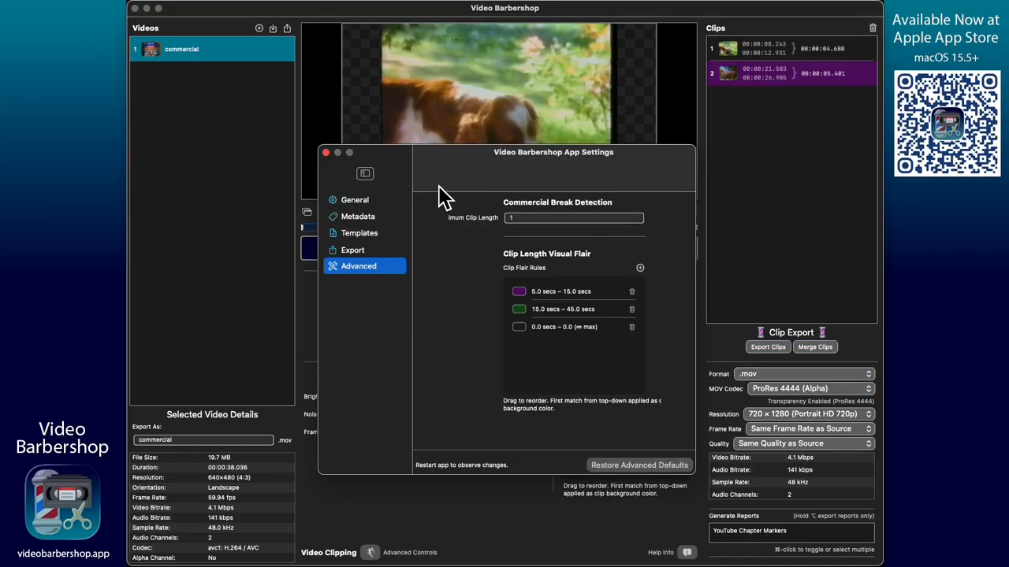
left_click(326, 153)
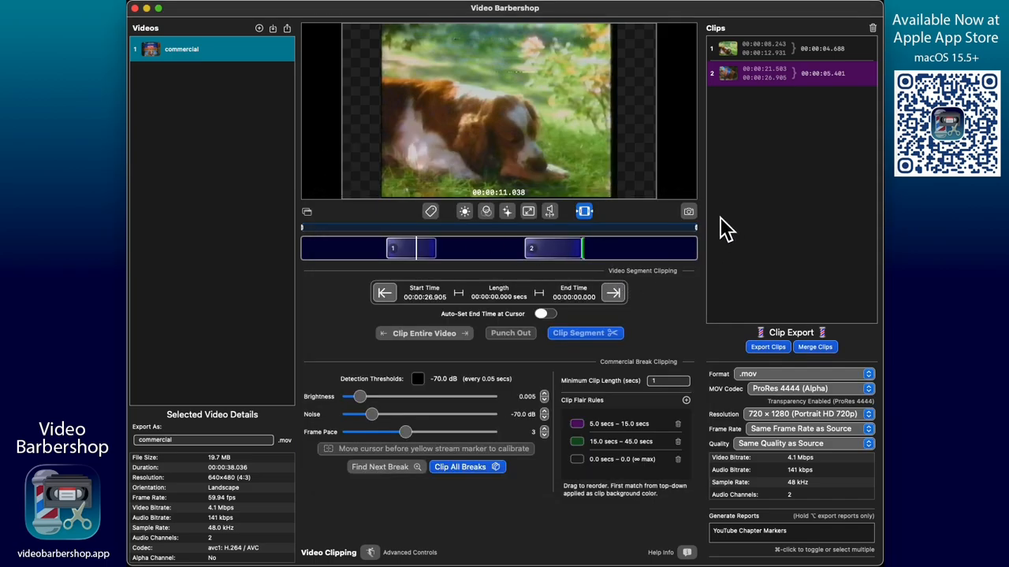
Detach the preview player again and match its window to the portrait export size.
left_click(308, 215)
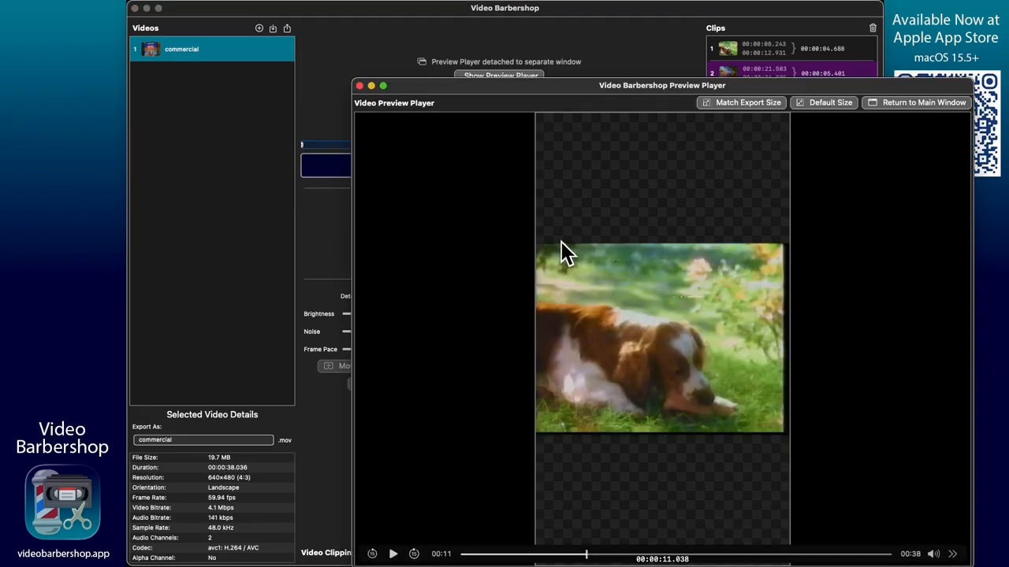
left_click(752, 104)
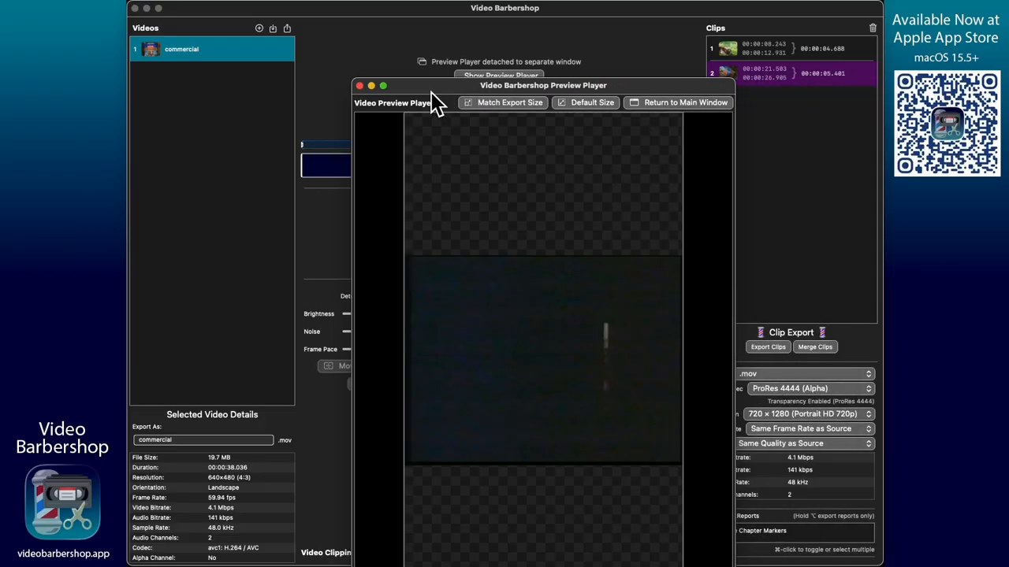
Reposition the detached preview player, scrub the video to 00:00:13.012 to view it in portrait framing, and dock the player again.
left_click_drag(434, 102, 229, 47)
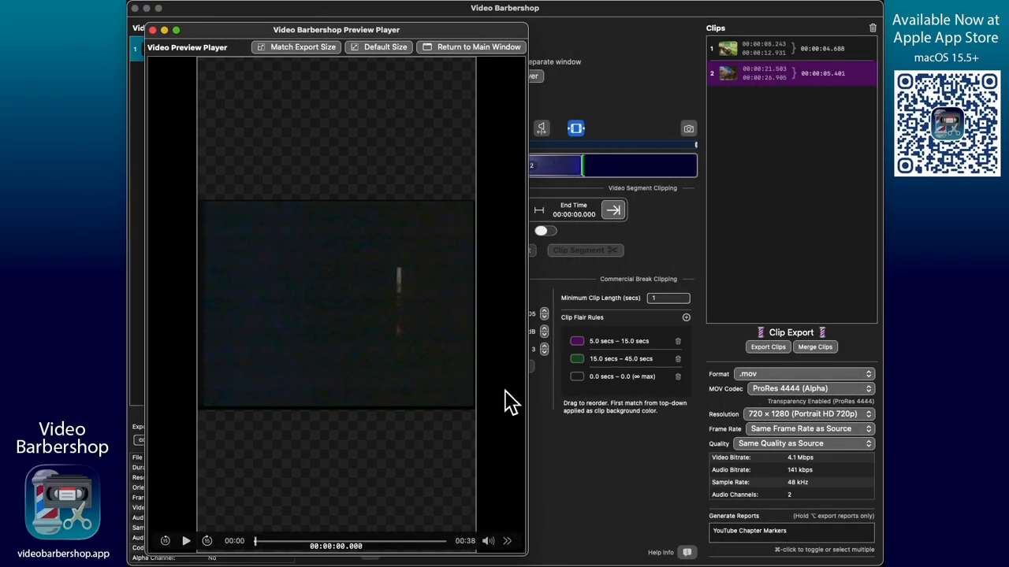
mouse_move(199, 553)
left_click_drag(261, 543, 343, 549)
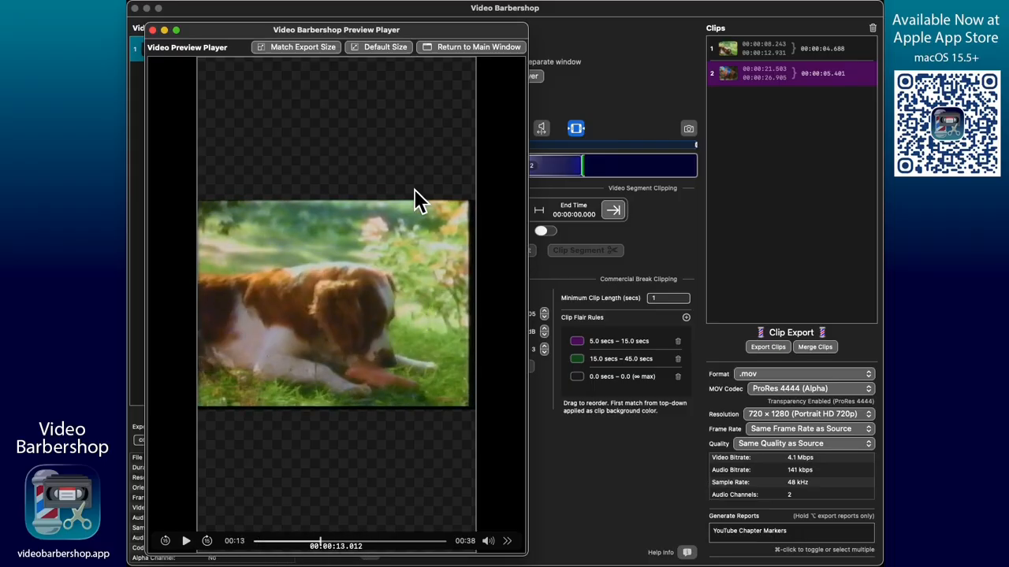
left_click(153, 32)
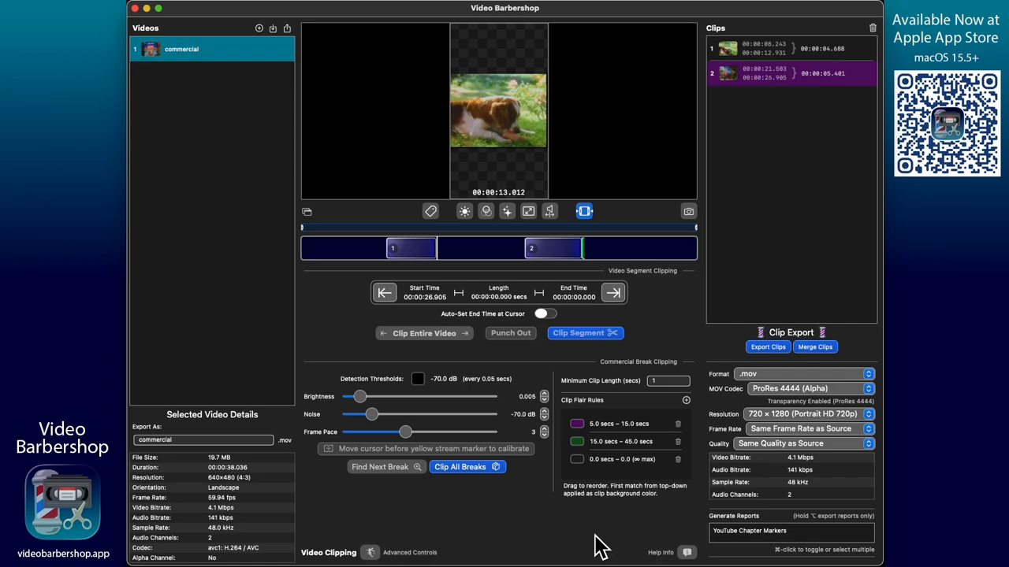
Switch to the App Store to look at where app updates are listed, and close its window.
left_click(422, 566)
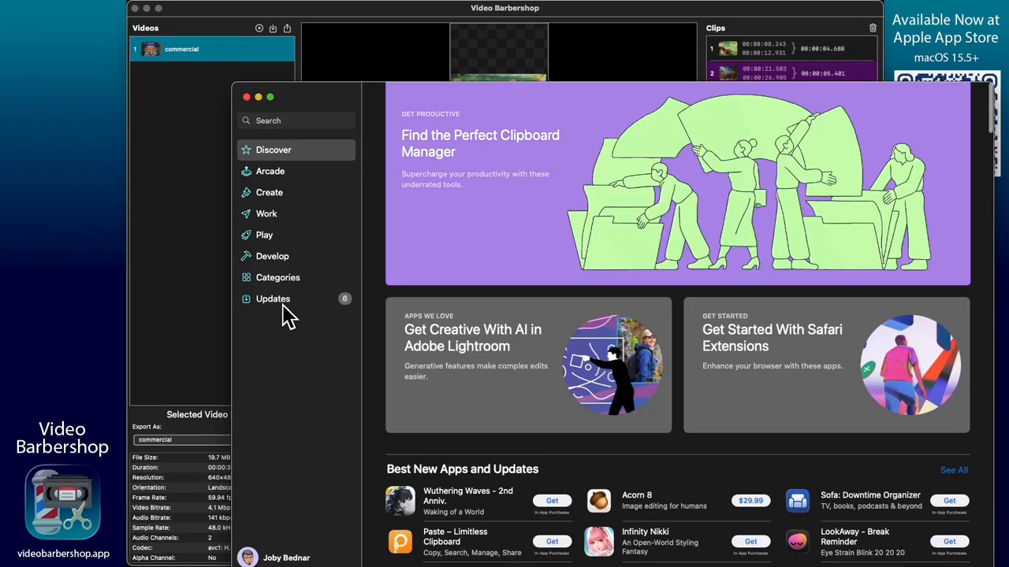
left_click(246, 96)
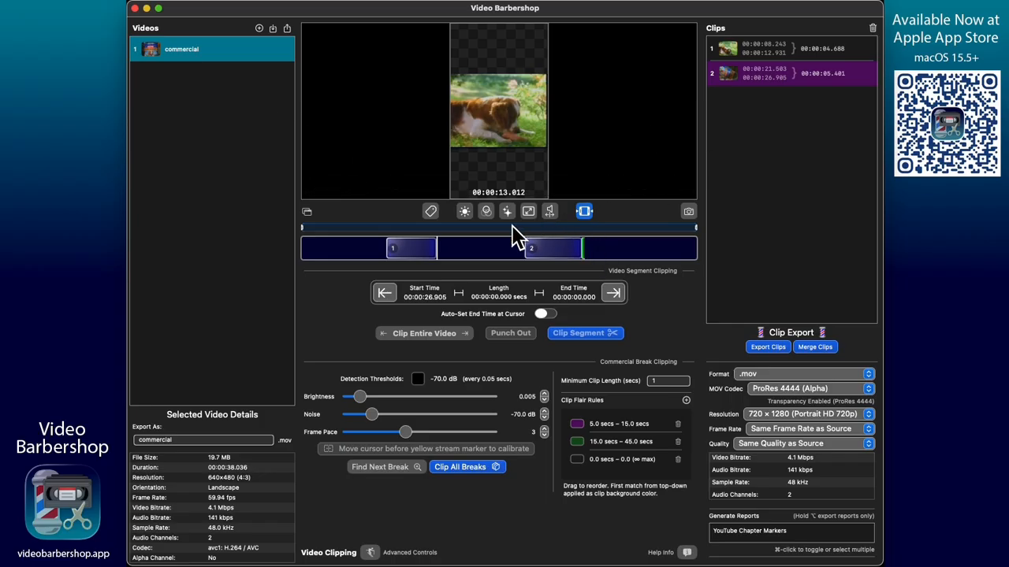
Remove the commercial video from the Videos list.
left_click(276, 51)
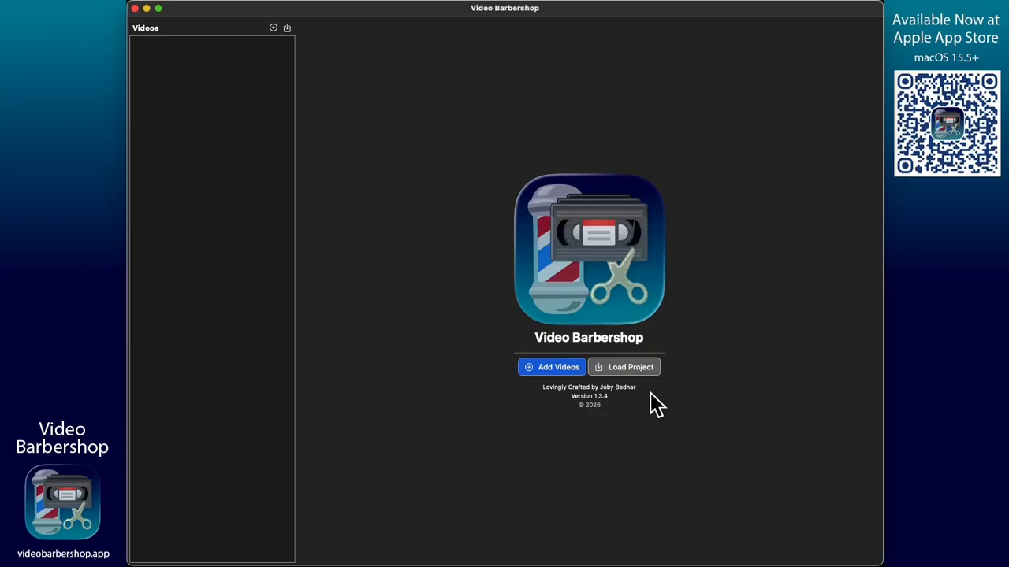